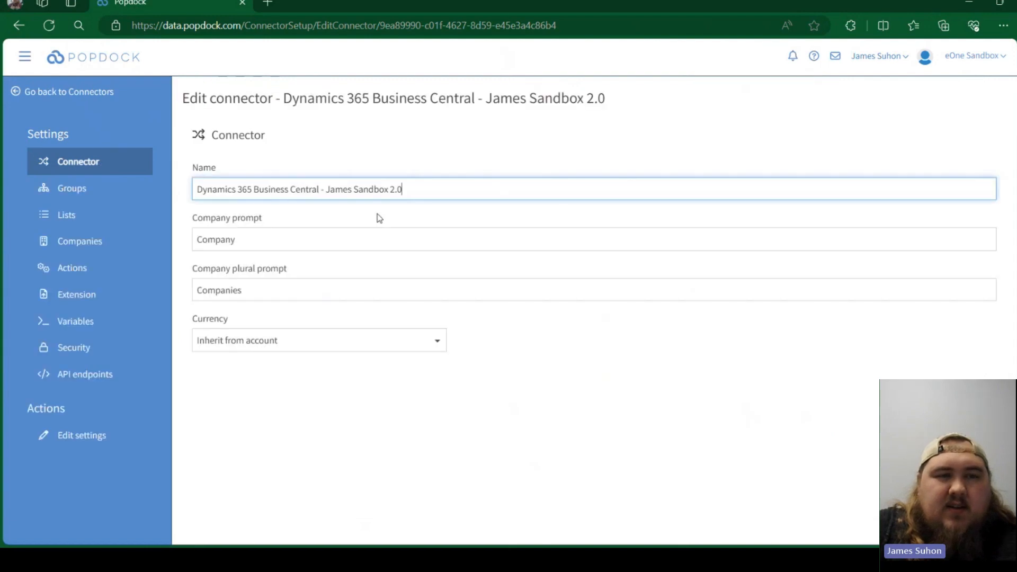
- Add a query builder list named "General Ledger Entries Tables" to the connector's lists
left_click(64, 217)
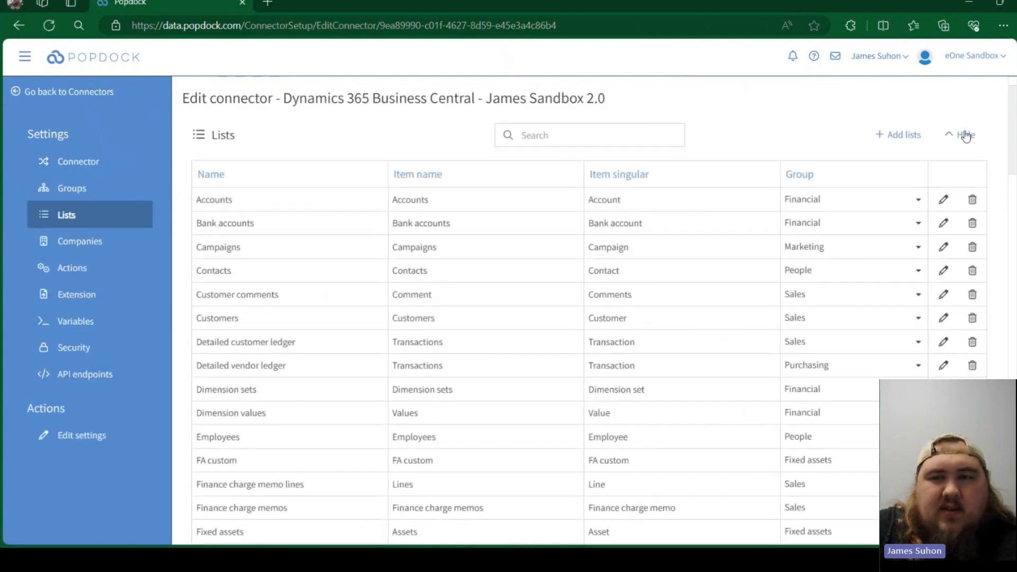
left_click(965, 134)
left_click(899, 111)
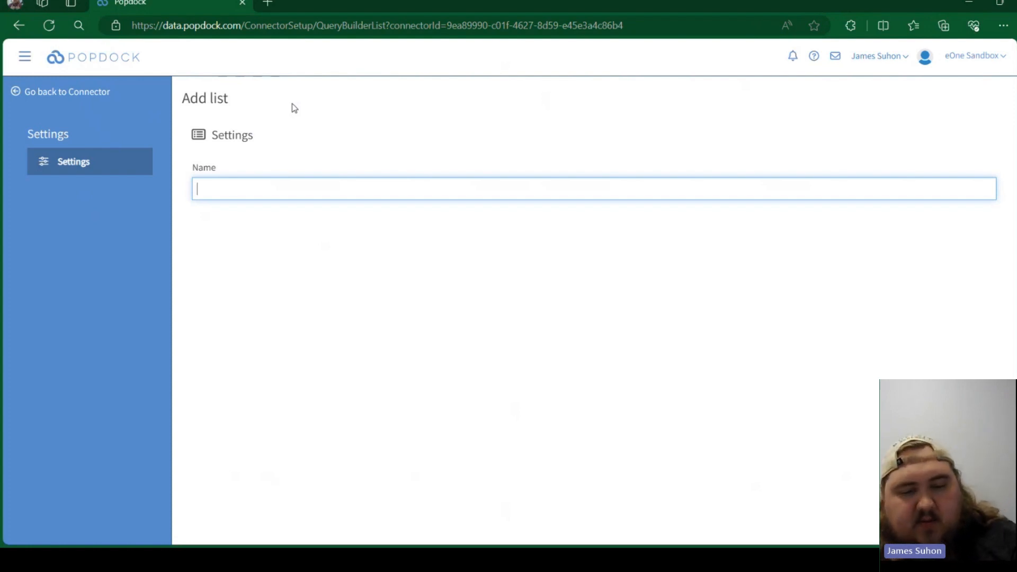
type("General ")
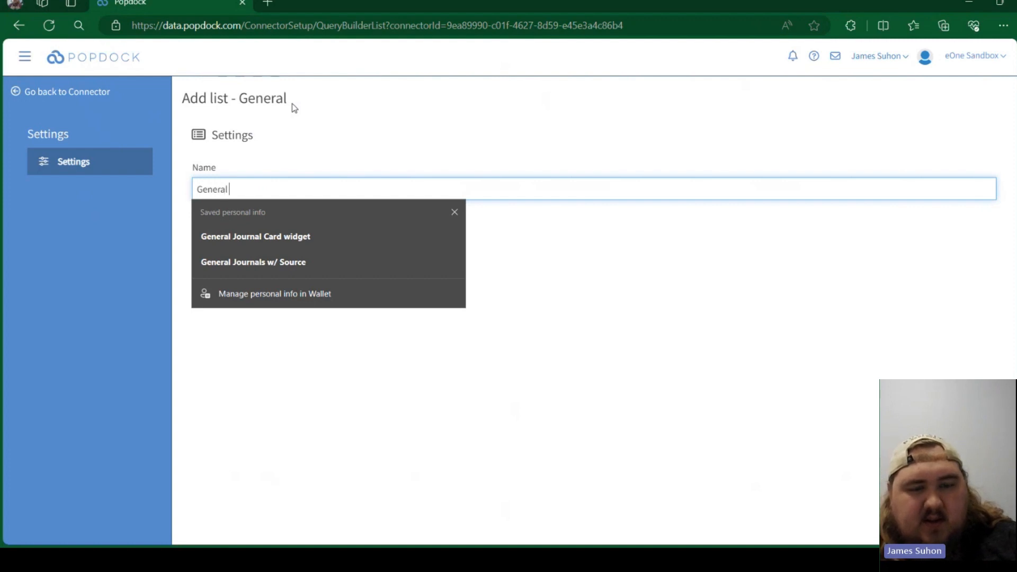
type("LEdger Ent")
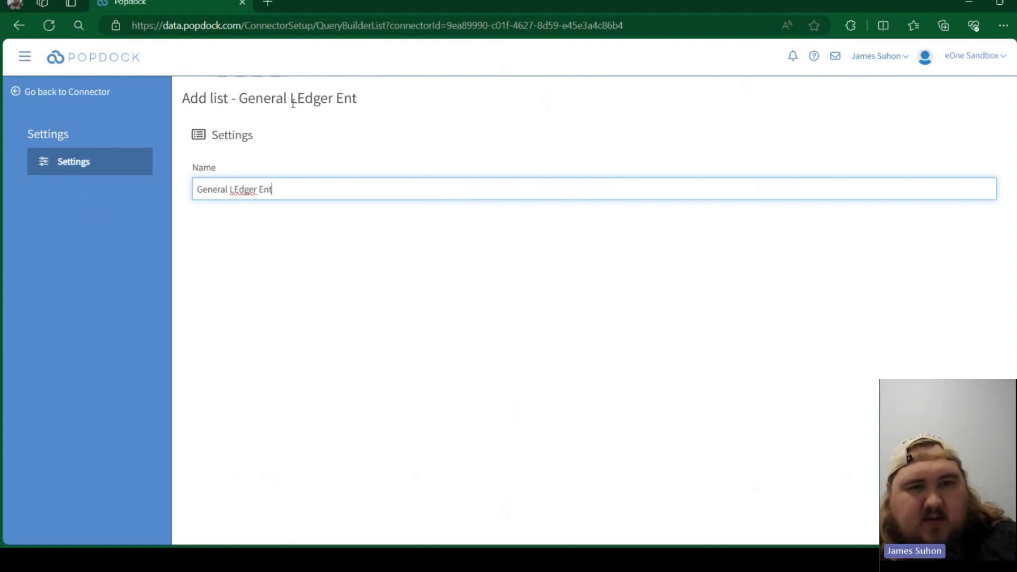
key("BackSpace")
key("BackSpace")
key("BackSpace")
key("BackSpace")
key("BackSpace")
key("BackSpace")
key("BackSpace")
key("BackSpace")
key("BackSpace")
type("edger")
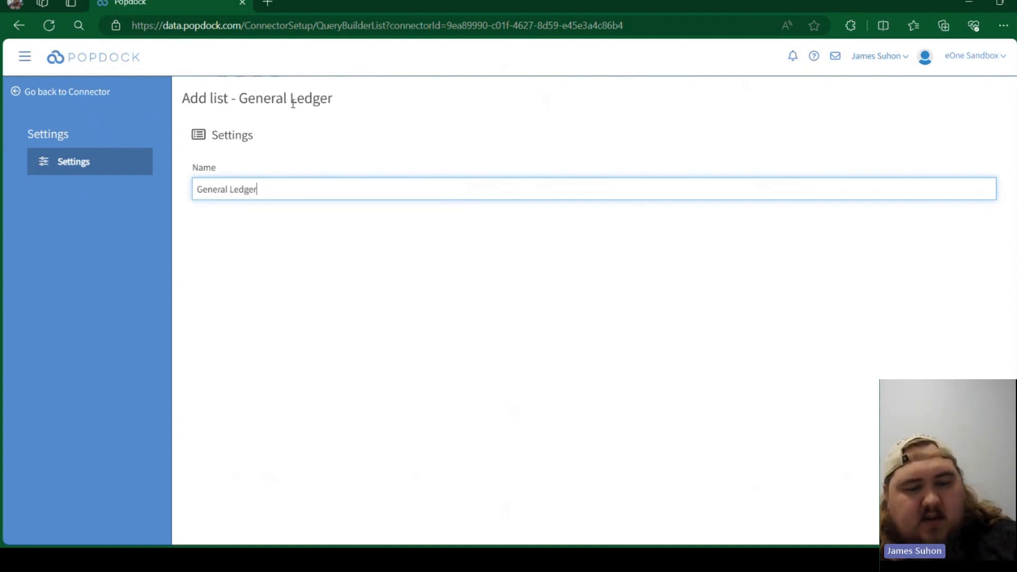
type(" Entries ")
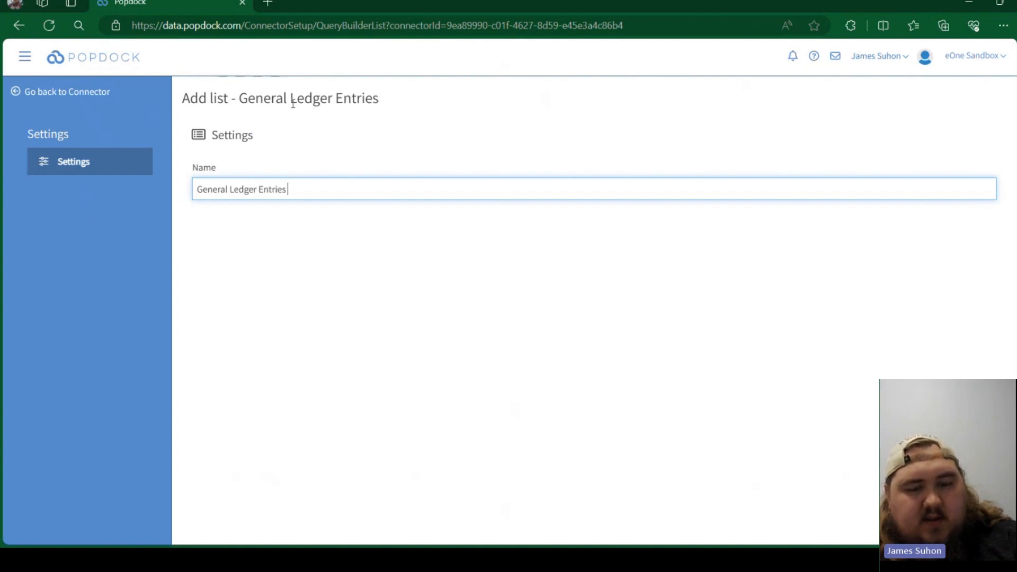
type("Tables")
key("Return")
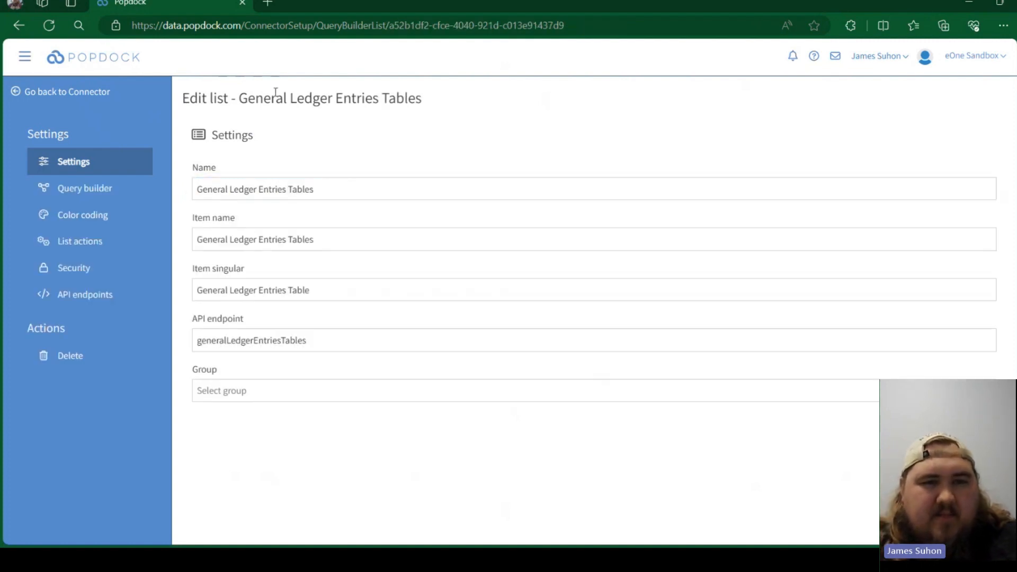
- Assign the General Ledger Entries Tables list to the test group
left_click(245, 391)
scroll(260, 465, "down", 1)
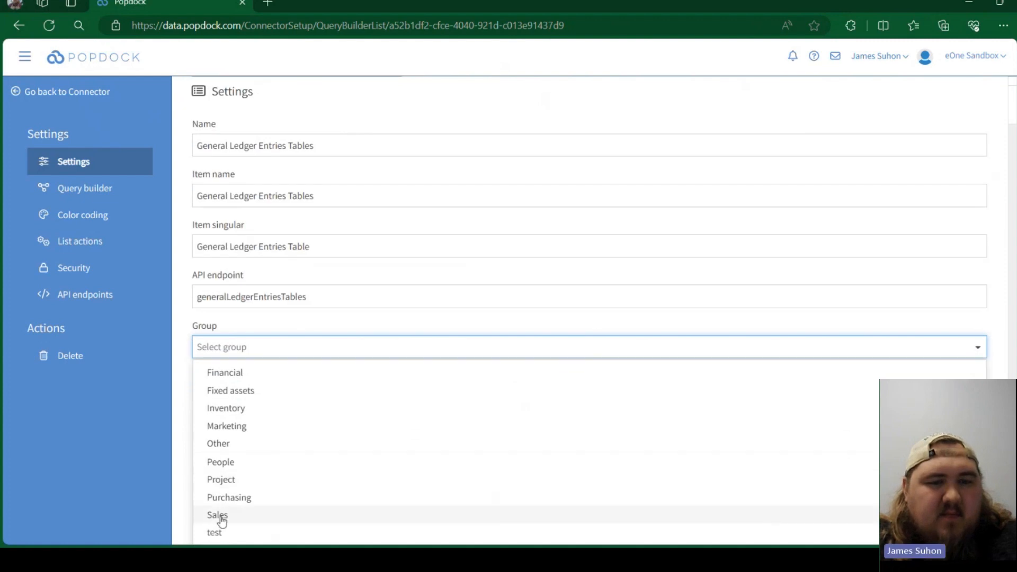
left_click(220, 530)
- Add the G/L Entry table as the first table in the list's query builder
left_click(99, 187)
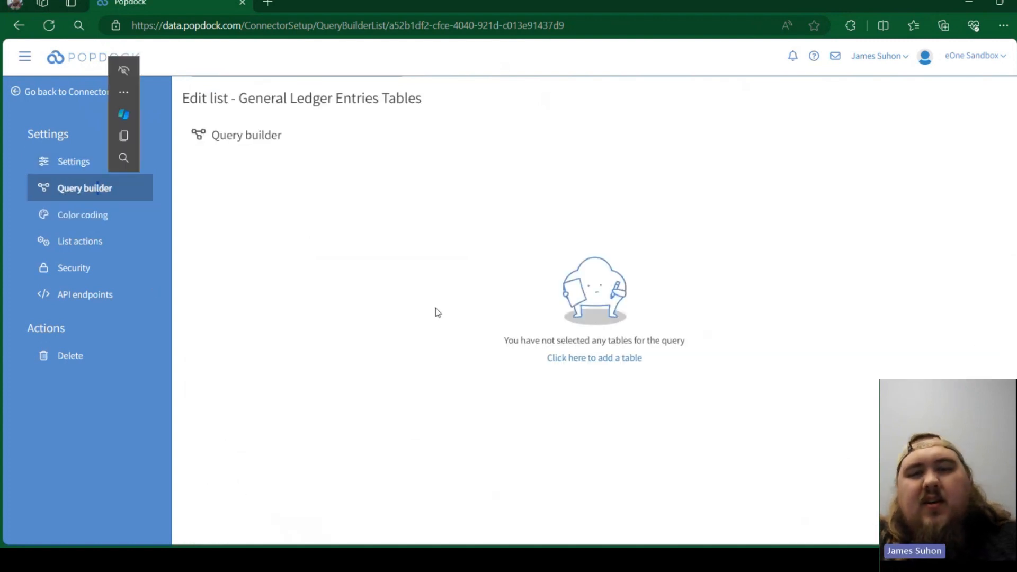
left_click(569, 357)
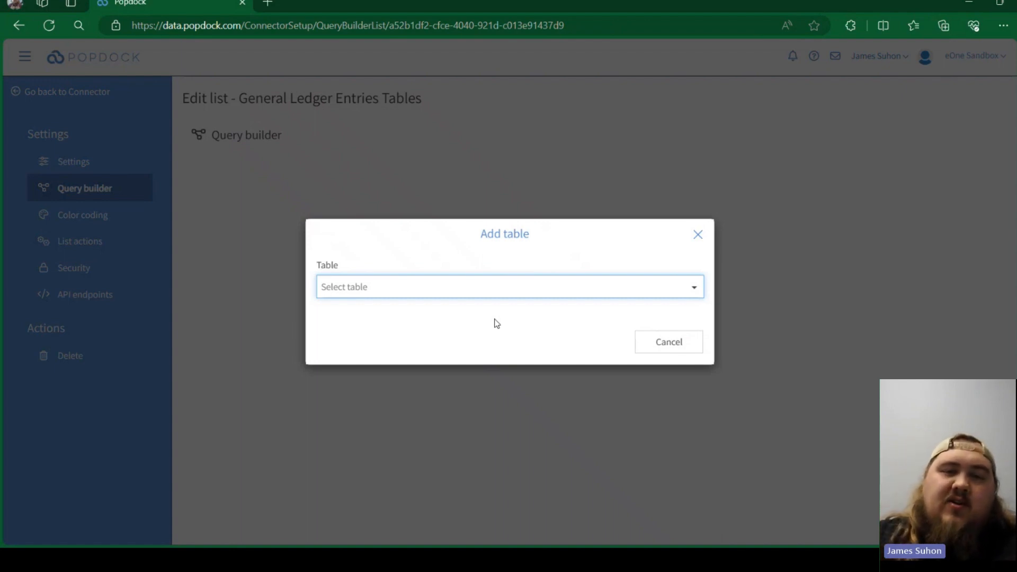
left_click(491, 291)
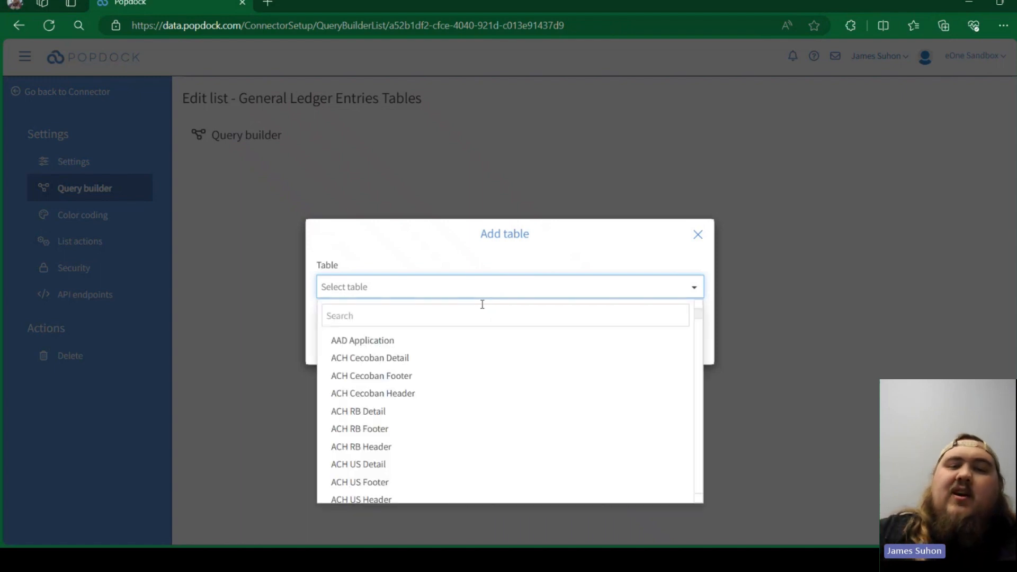
left_click(481, 309)
type("g/l")
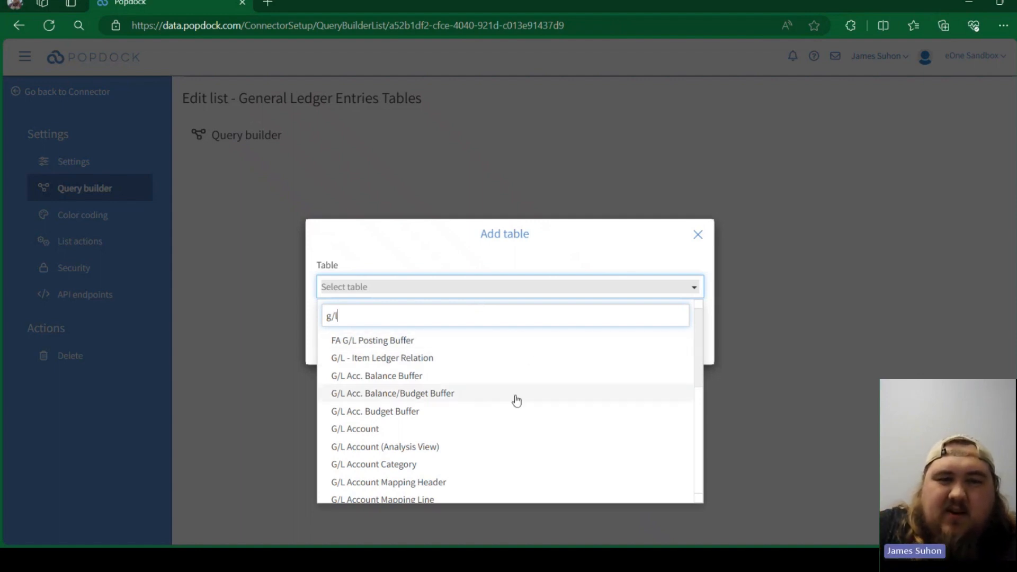
scroll(487, 397, "down", 3)
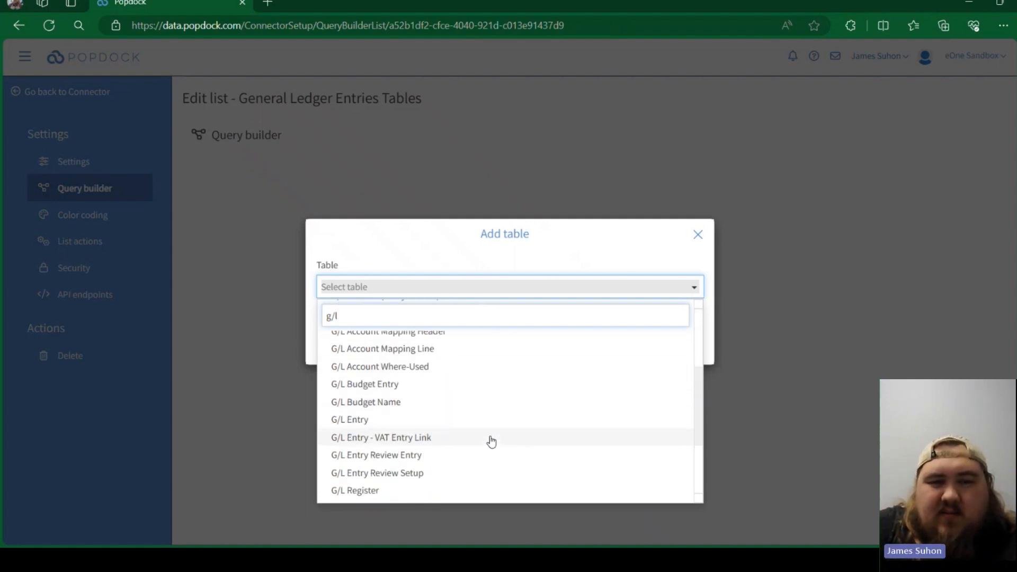
scroll(491, 442, "down", 1)
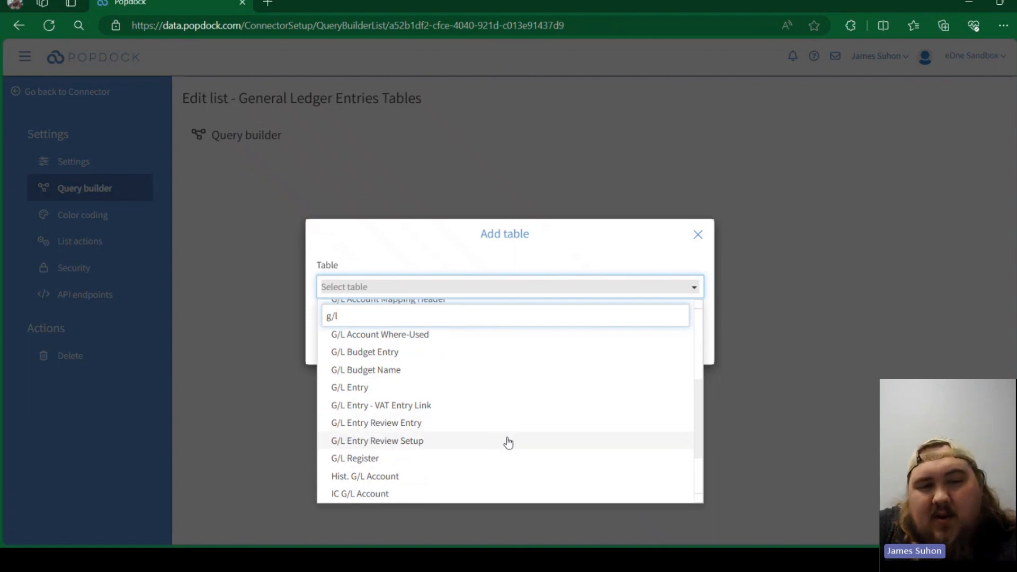
left_click(348, 391)
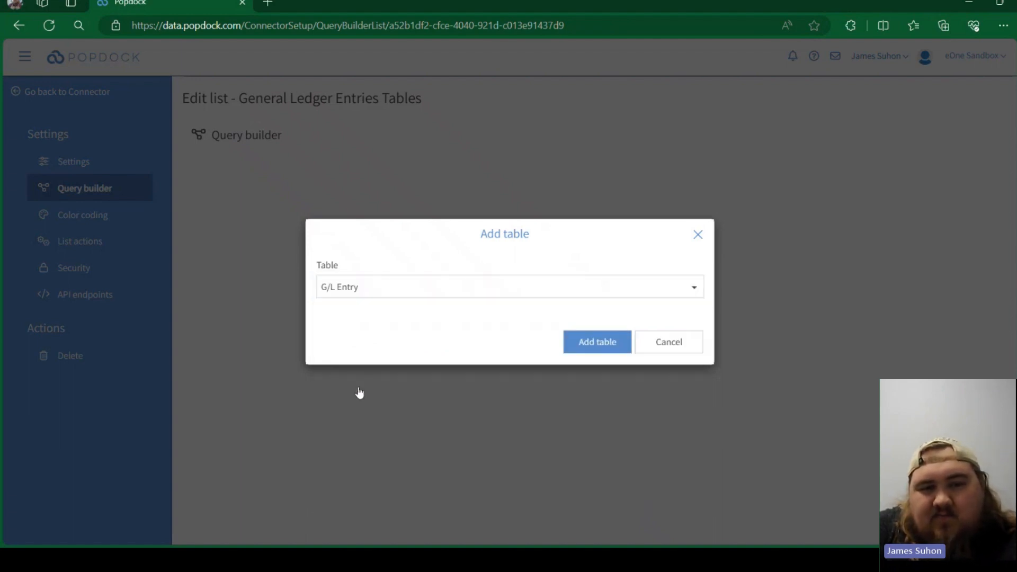
left_click(585, 344)
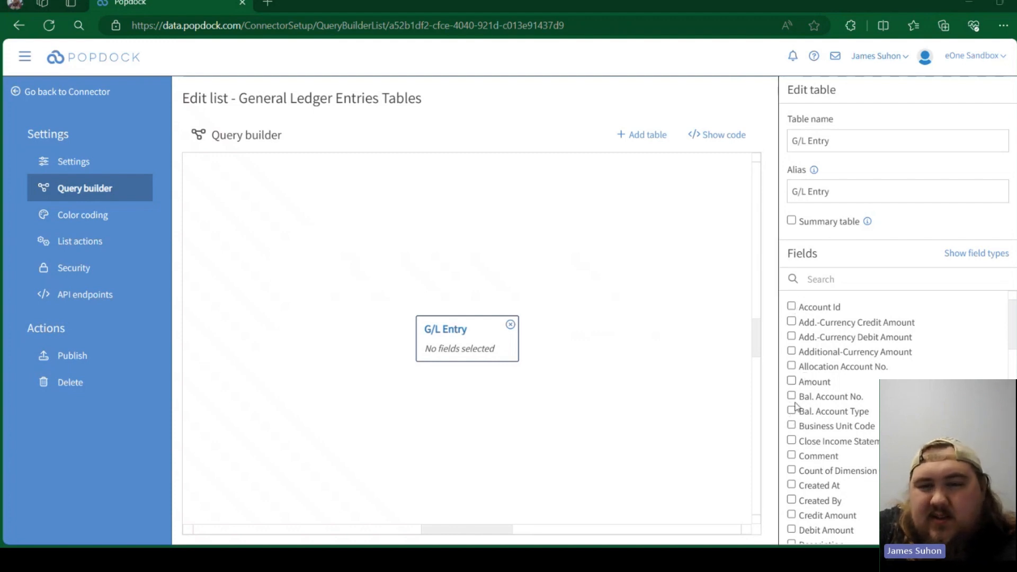
- Look through the fields available in the G/L Entry table
scroll(846, 372, "down", 1)
scroll(846, 373, "down", 3)
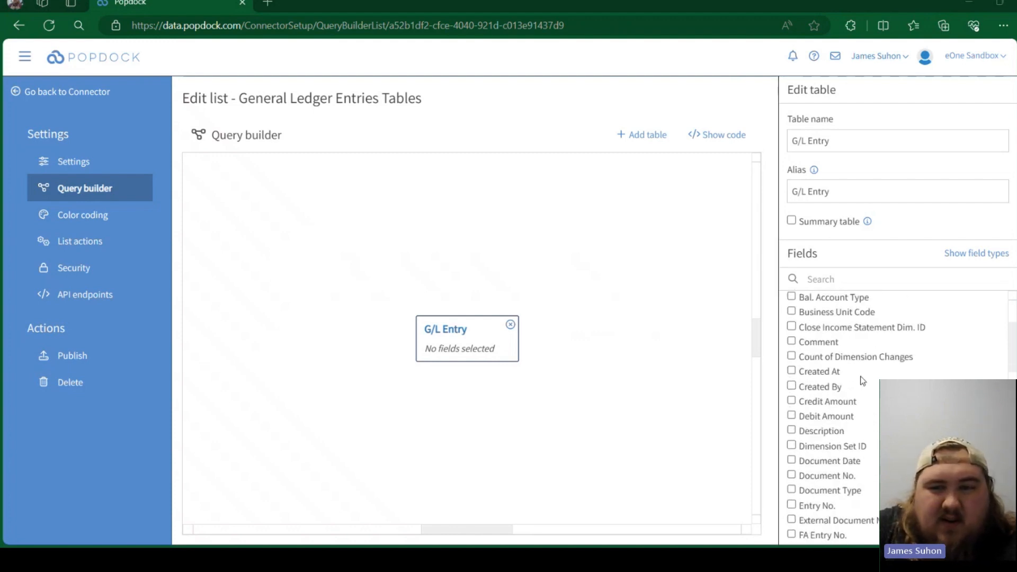
scroll(859, 379, "down", 1)
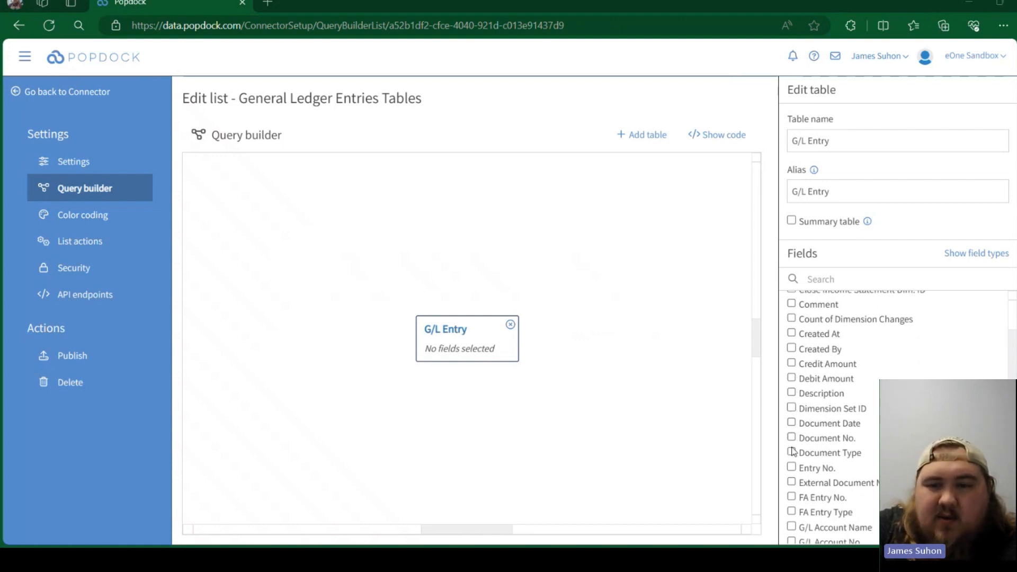
scroll(857, 437, "down", 4)
scroll(849, 403, "down", 7)
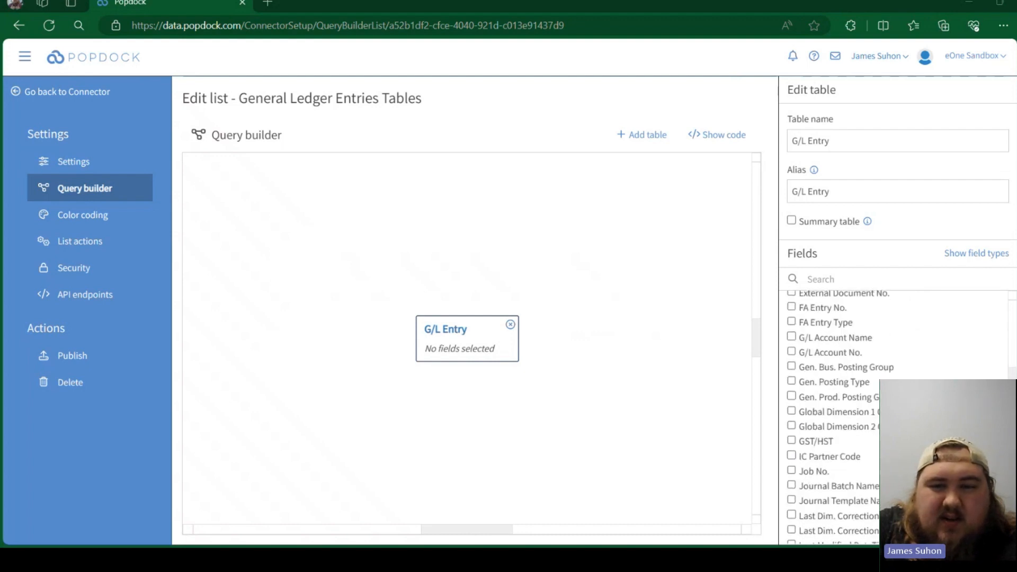
scroll(849, 403, "down", 9)
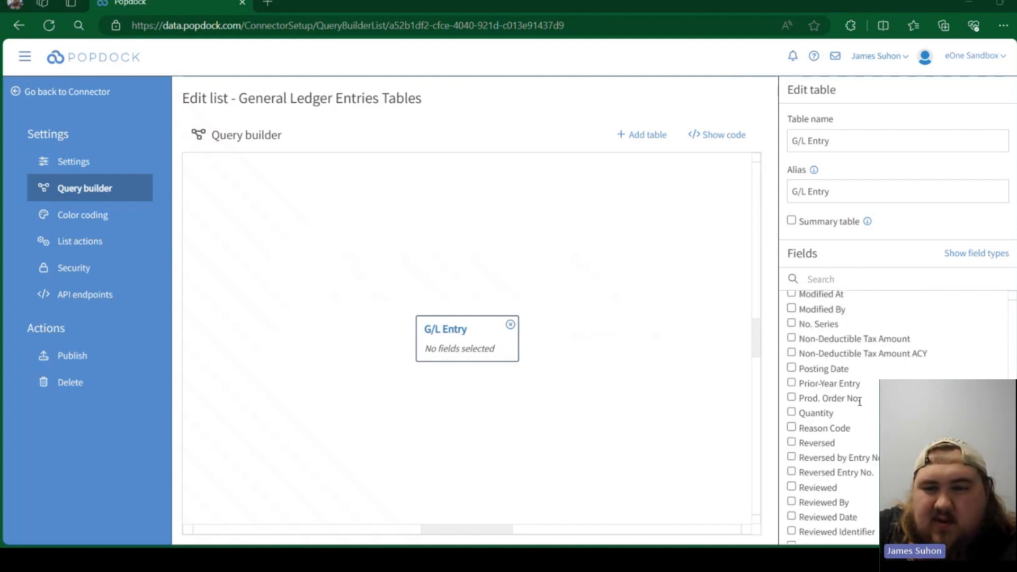
scroll(879, 392, "down", 1)
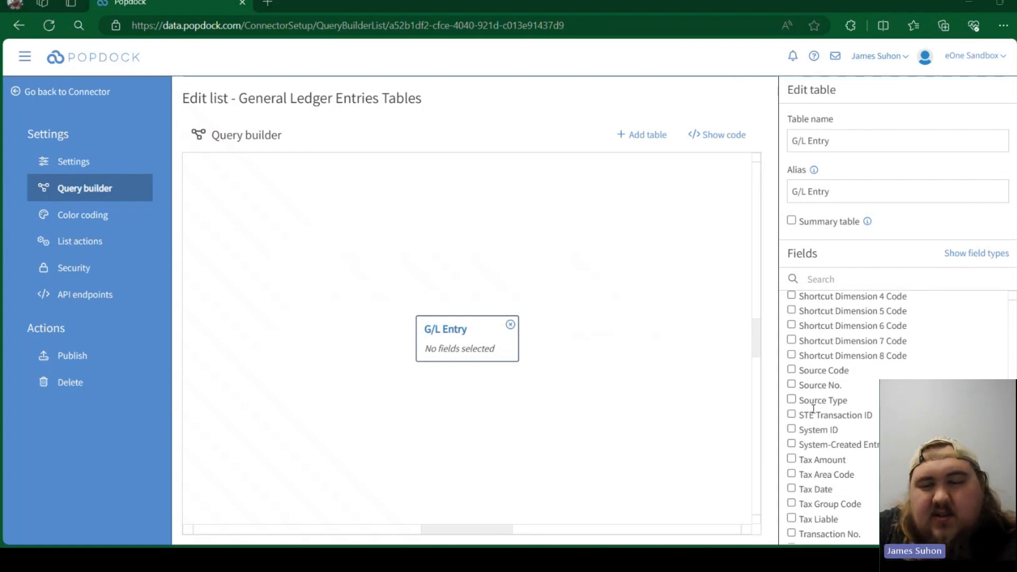
scroll(859, 358, "down", 2)
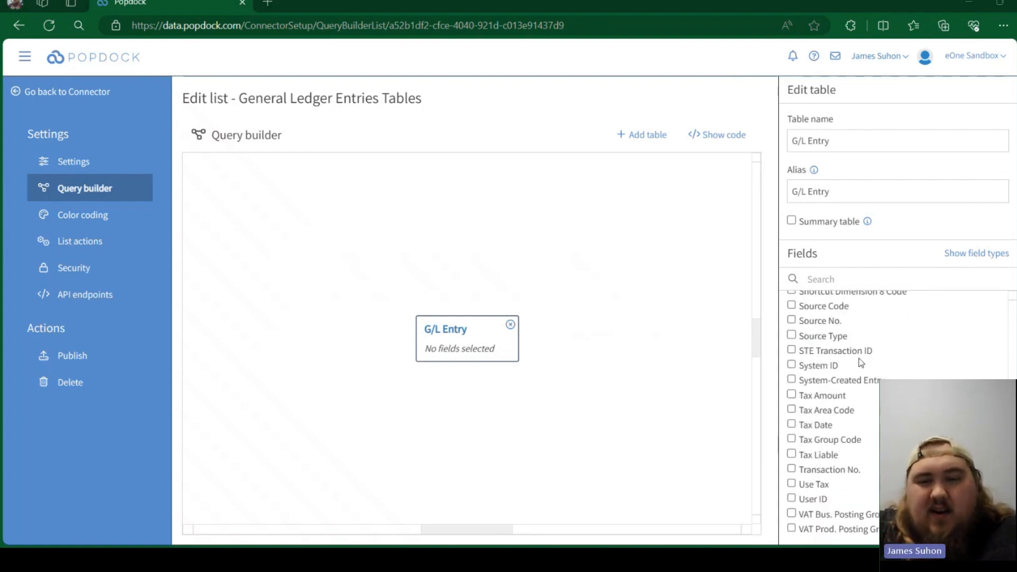
- Include the Amount, Credit Amount, Debit Amount, Description and Dimension Set ID fields from the G/L Entry table
scroll(859, 358, "up", 10)
scroll(859, 358, "up", 12)
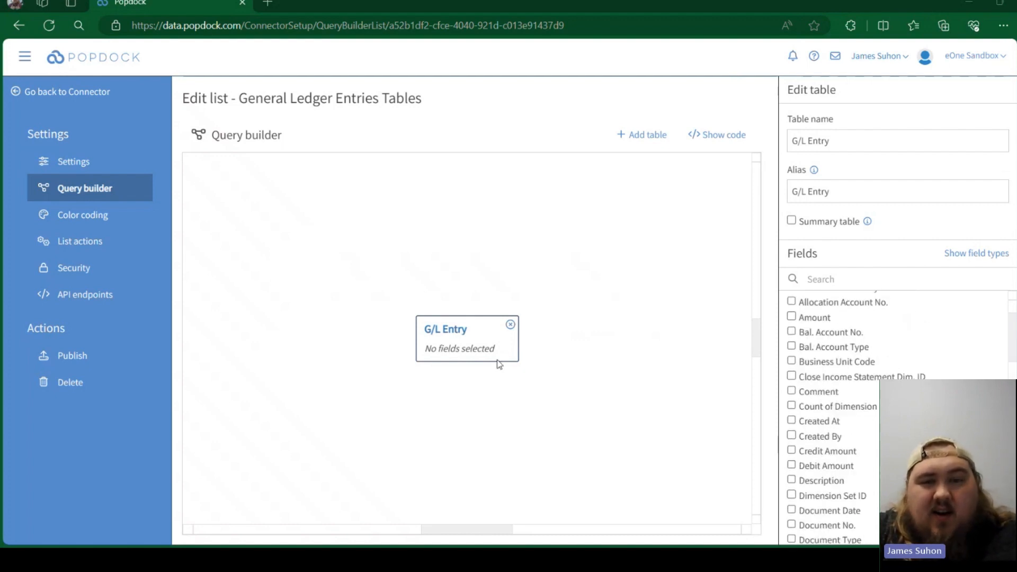
left_click(792, 317)
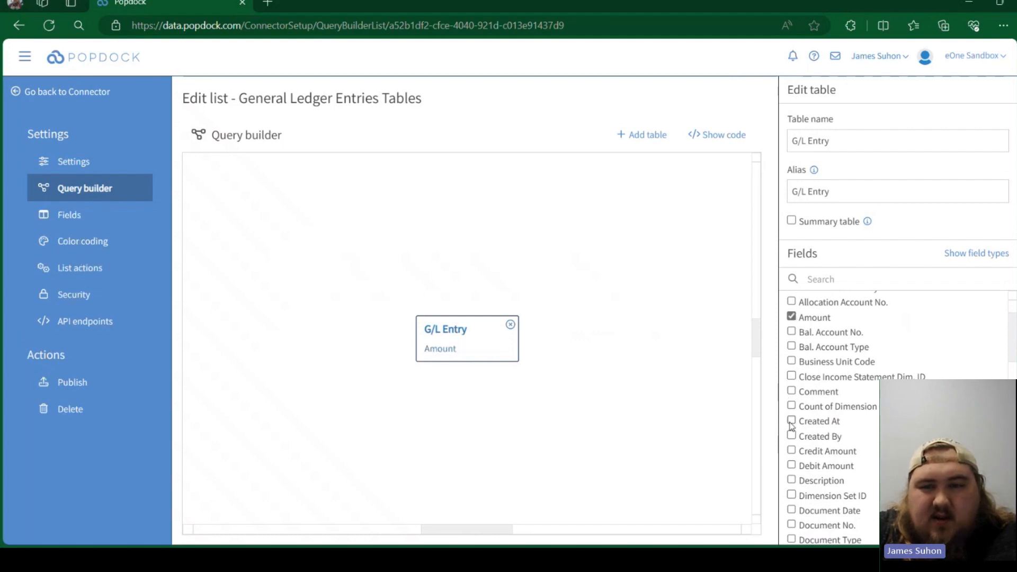
left_click(792, 450)
left_click(791, 465)
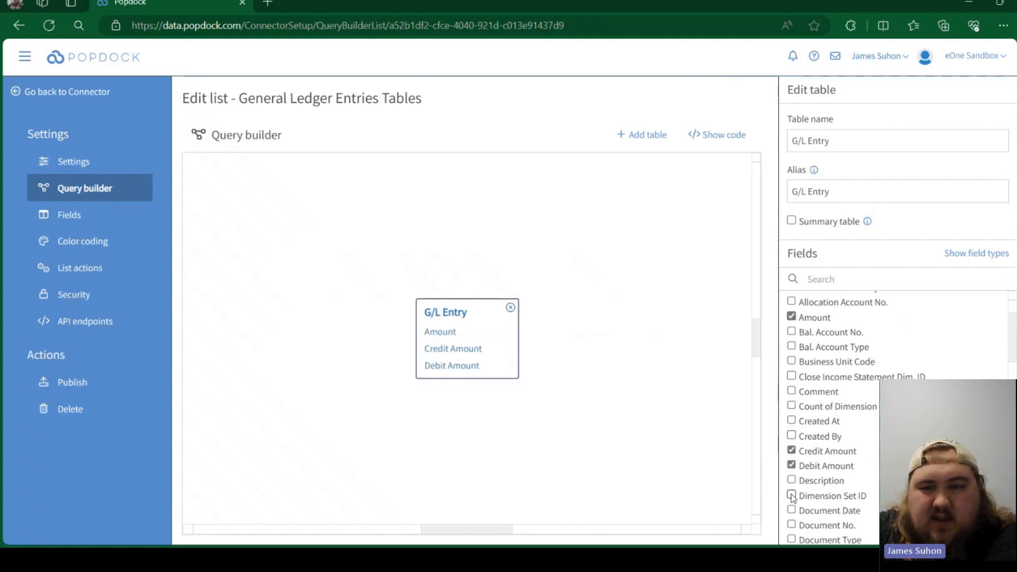
left_click(791, 494)
left_click(792, 479)
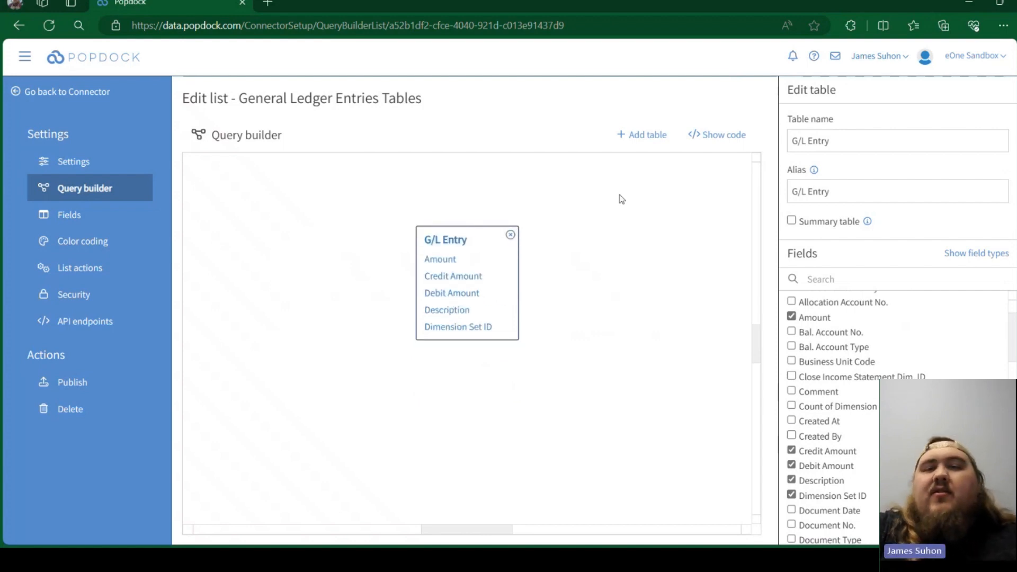
- Join the G/L Account table to G/L Entry, linking Account Id to Id
left_click(643, 138)
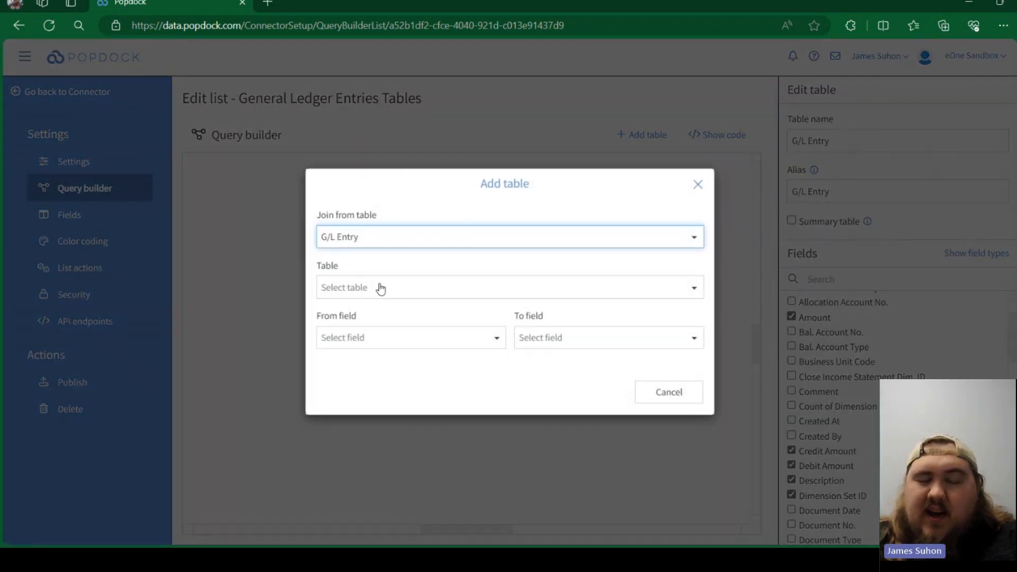
left_click(375, 291)
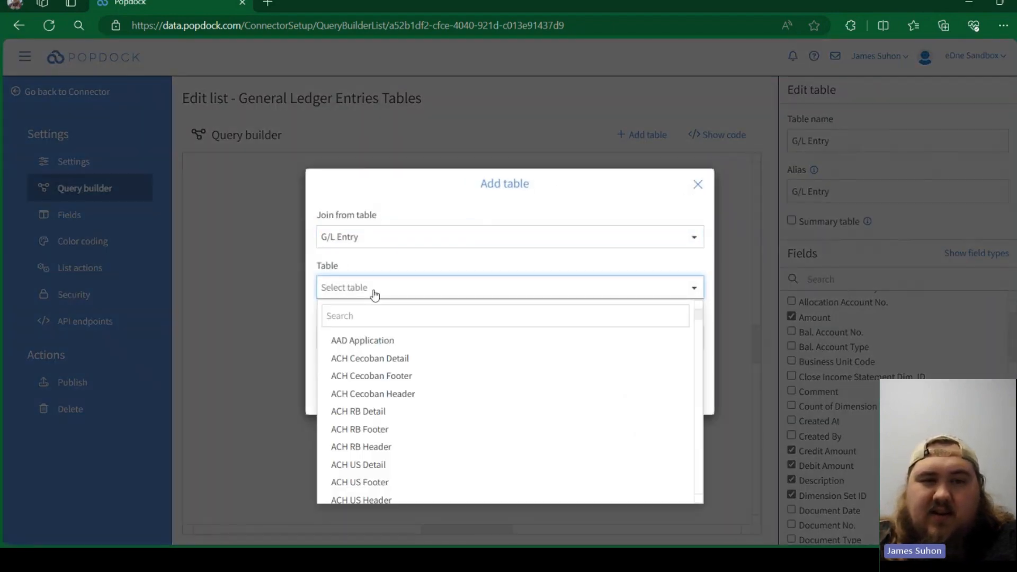
left_click(375, 318)
type("g/l")
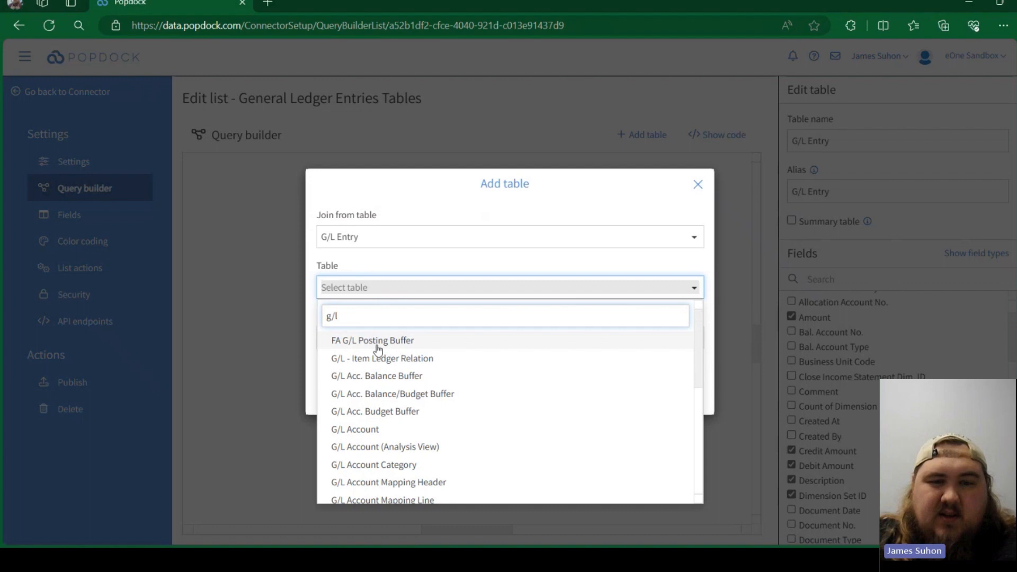
left_click(356, 429)
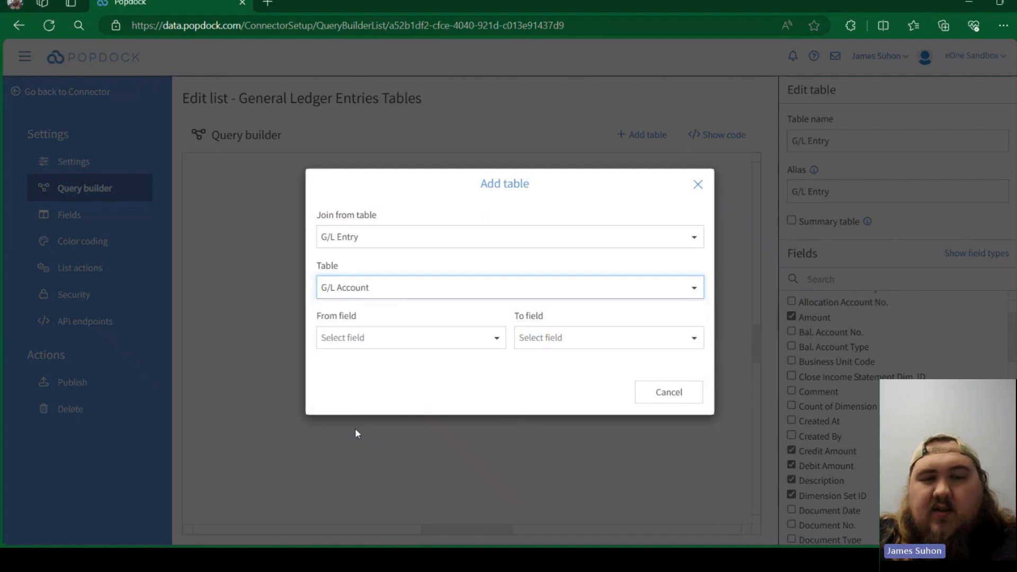
left_click(421, 344)
left_click(374, 408)
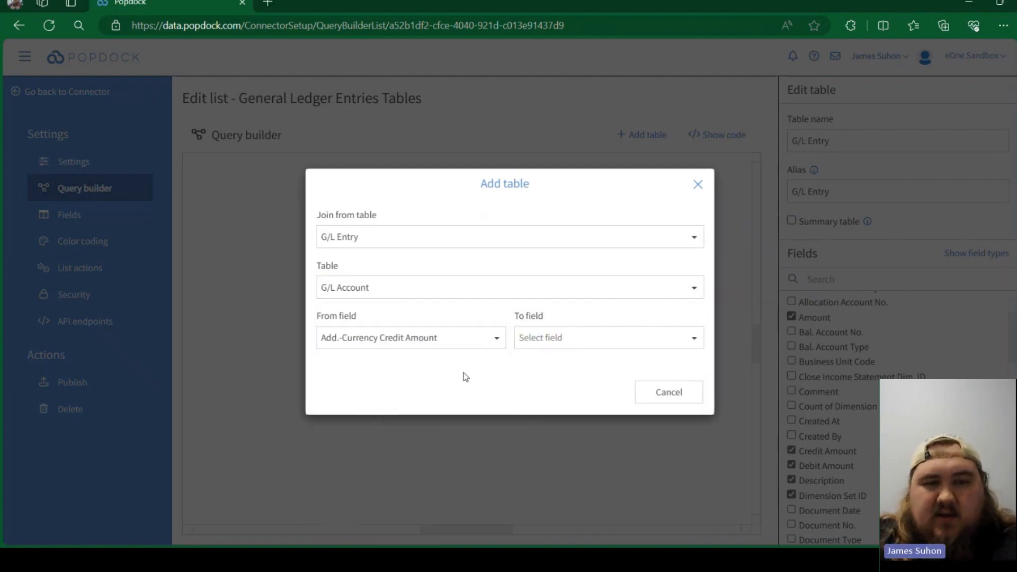
left_click(462, 339)
left_click(380, 391)
left_click(540, 345)
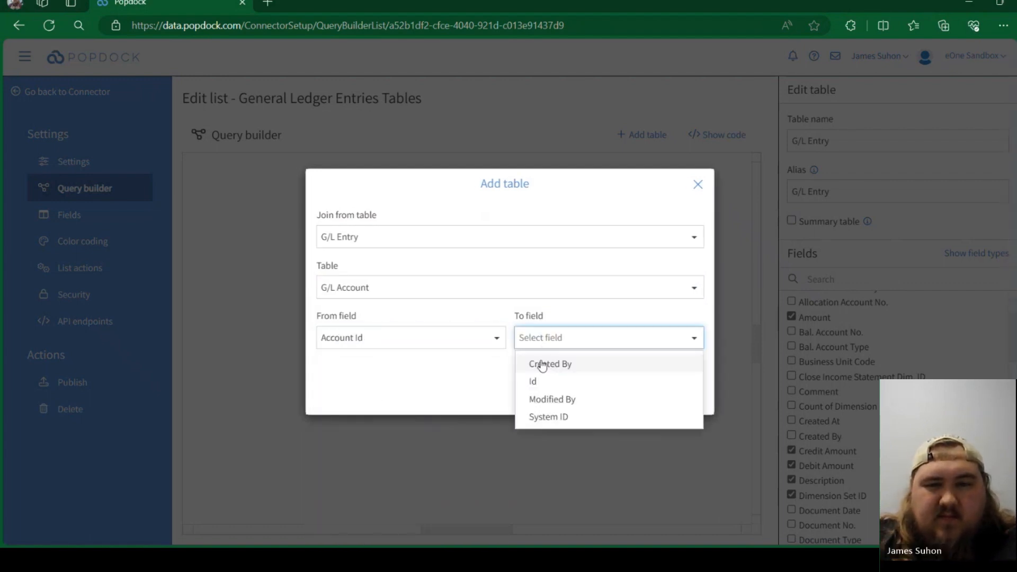
left_click(541, 382)
left_click(594, 391)
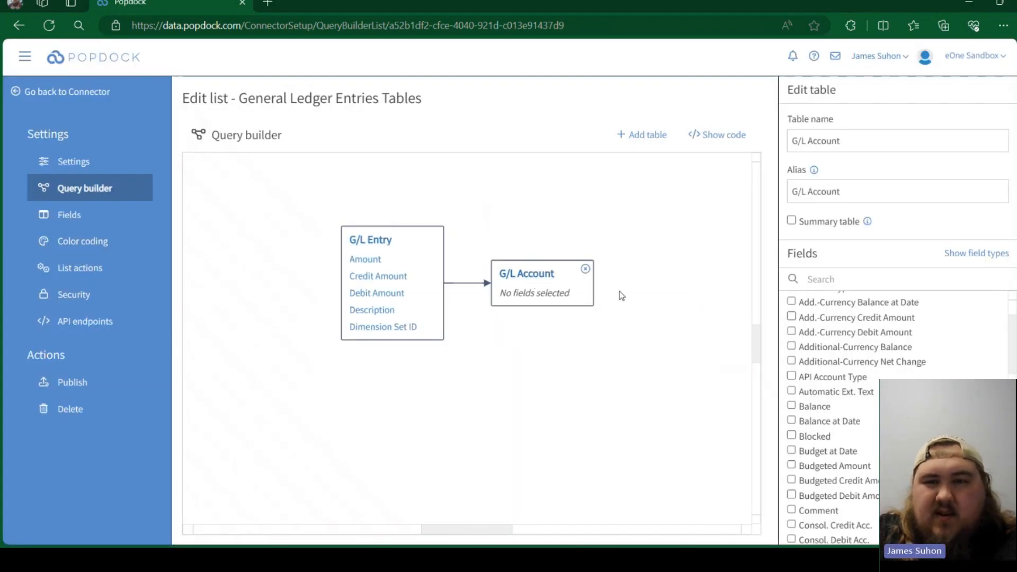
- Look through the fields available in the G/L Account table
scroll(874, 352, "up", 2)
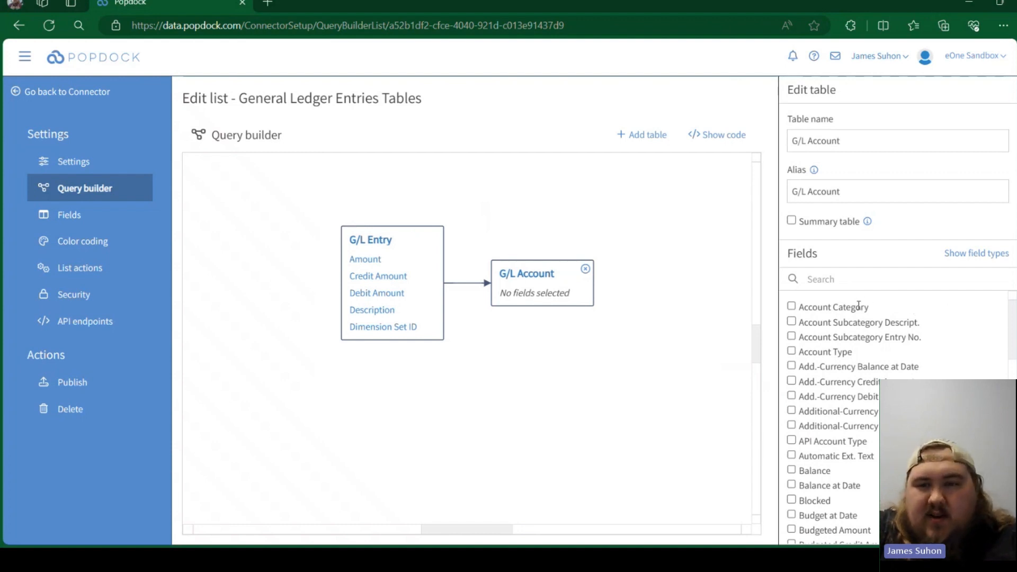
scroll(868, 361, "down", 2)
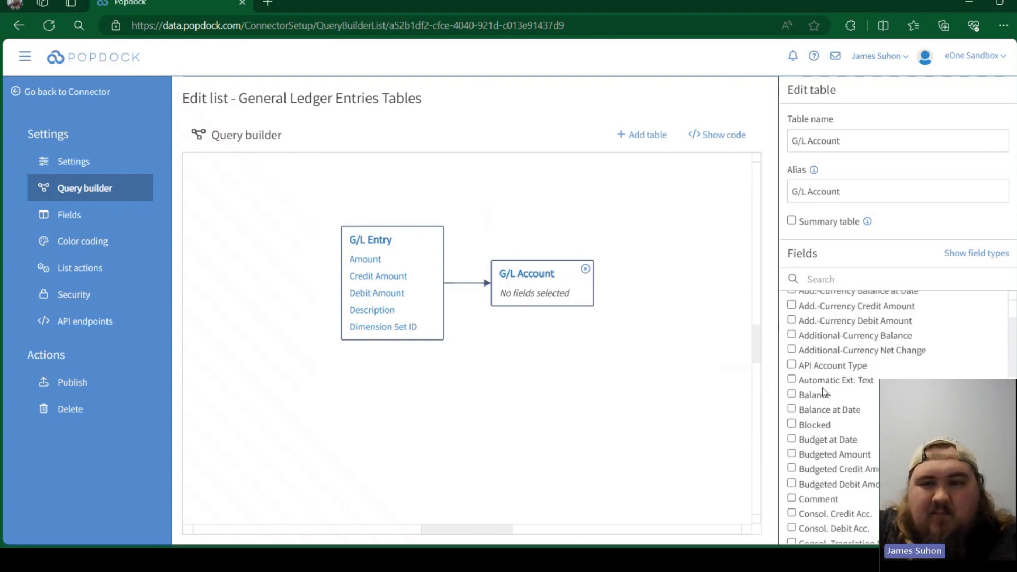
scroll(872, 413, "down", 2)
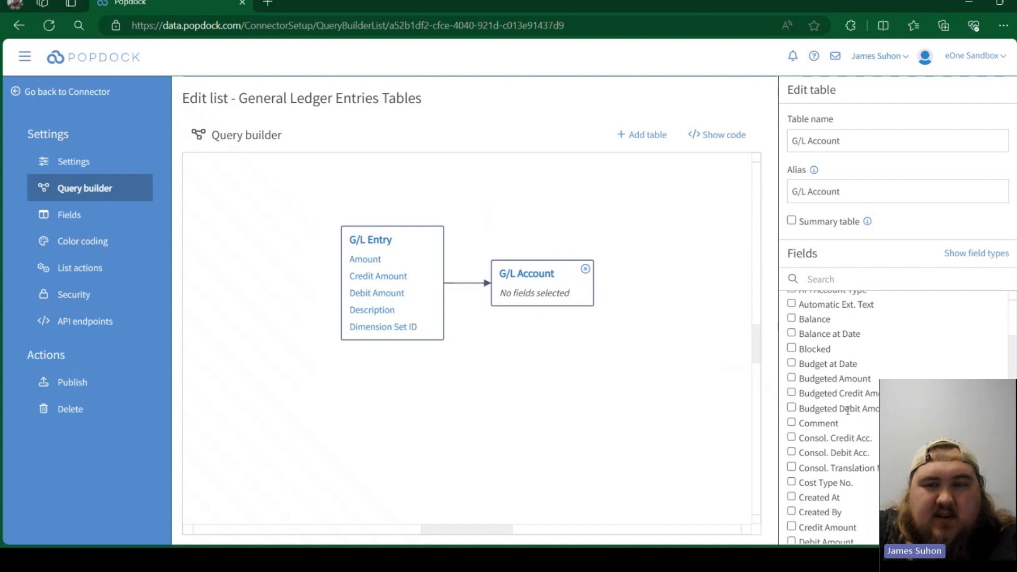
scroll(869, 411, "down", 3)
scroll(906, 369, "down", 1)
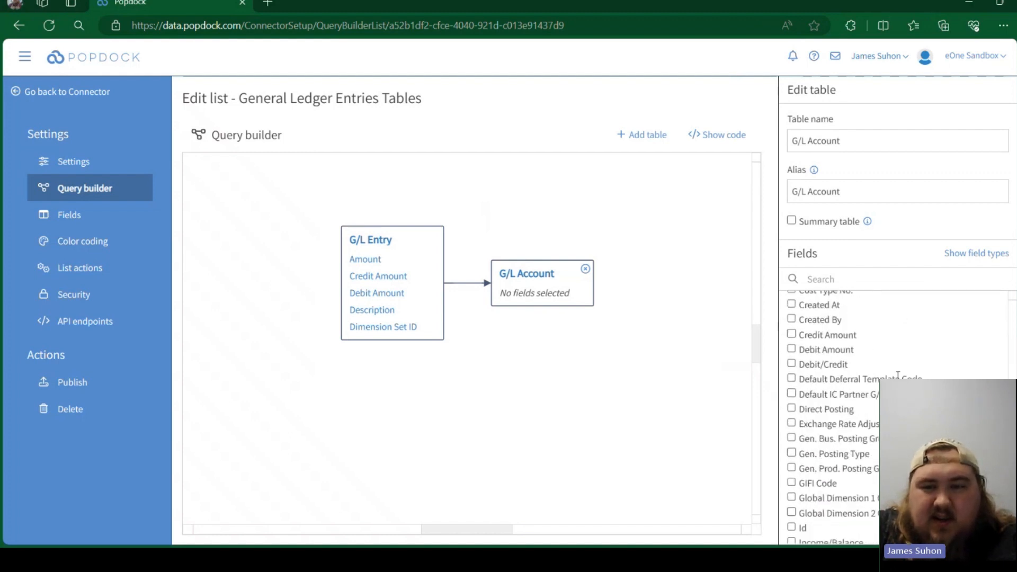
scroll(864, 354, "up", 1)
scroll(864, 357, "down", 6)
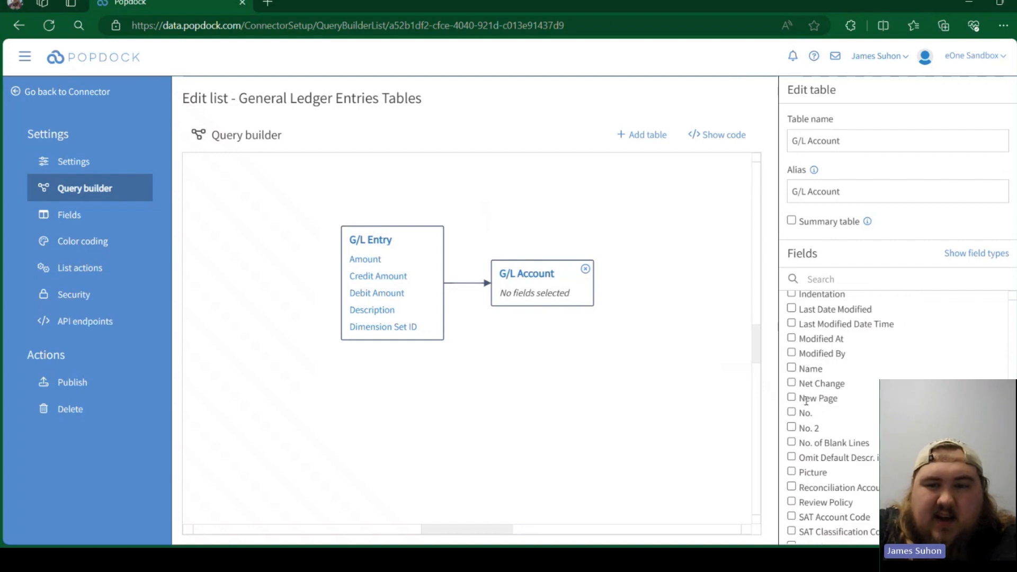
scroll(906, 374, "down", 1)
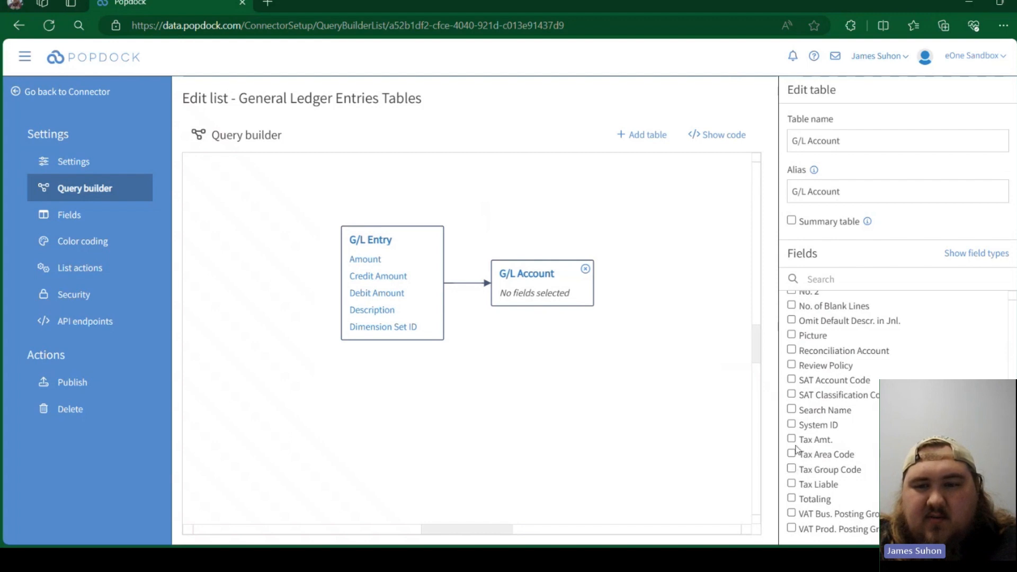
- Include the Debit/Credit, Global Dimension 2, No., No. 2 and Picture fields from the G/L Account table
left_click(793, 335)
scroll(795, 337, "up", 1)
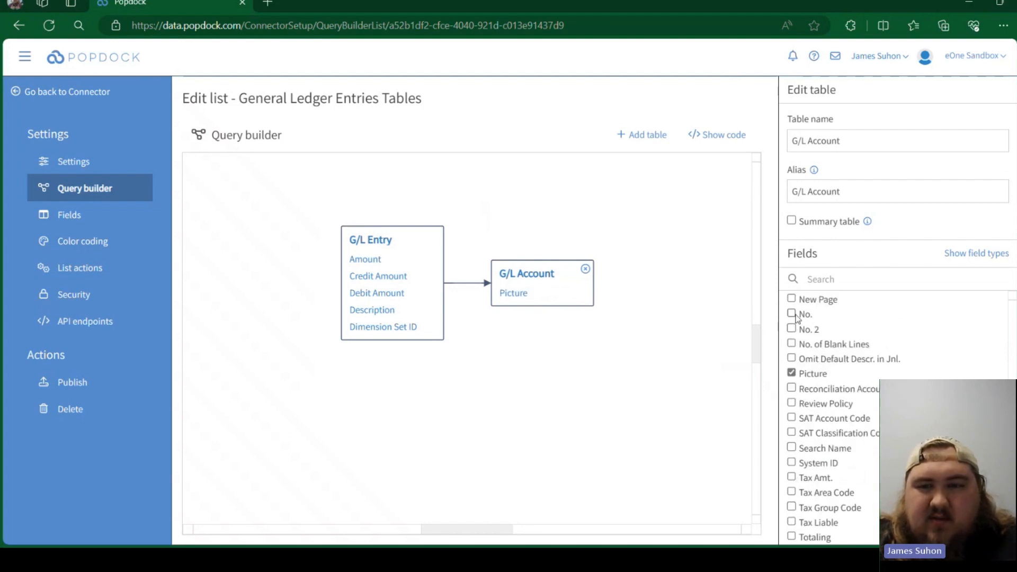
left_click(792, 314)
left_click(792, 329)
scroll(793, 325, "up", 6)
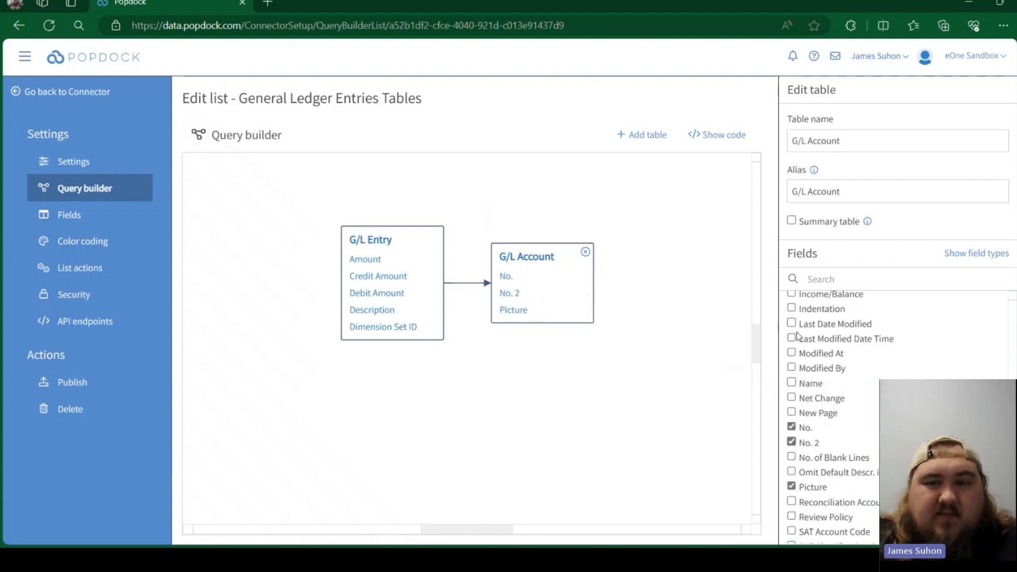
left_click(792, 340)
scroll(800, 339, "up", 4)
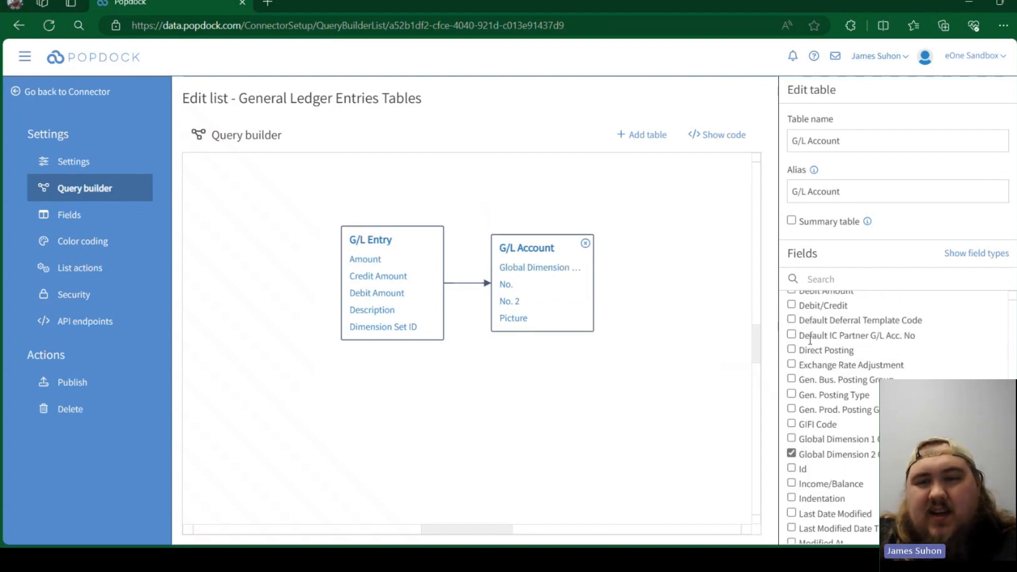
left_click(792, 306)
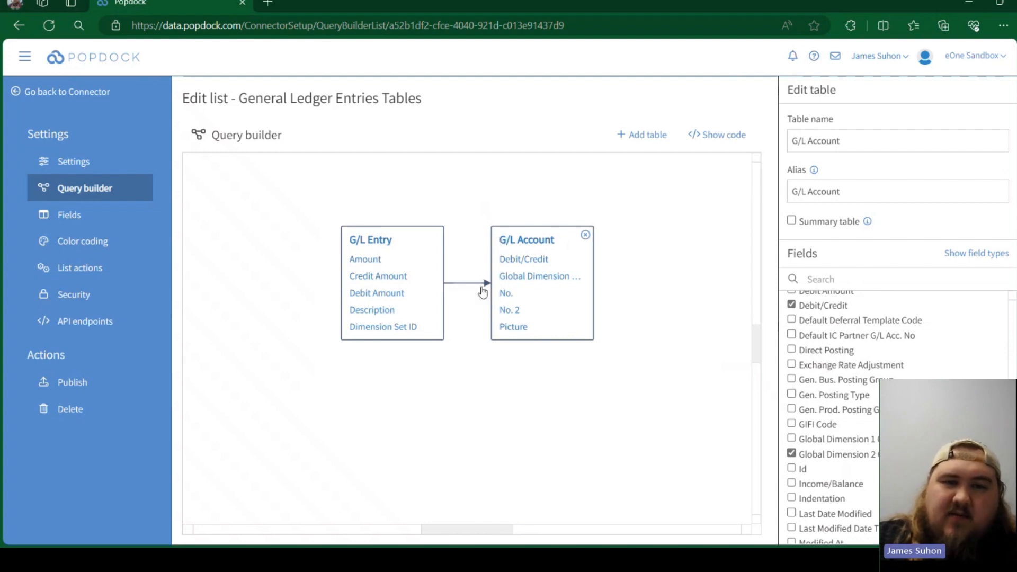
scroll(868, 367, "up", 3)
scroll(868, 367, "down", 3)
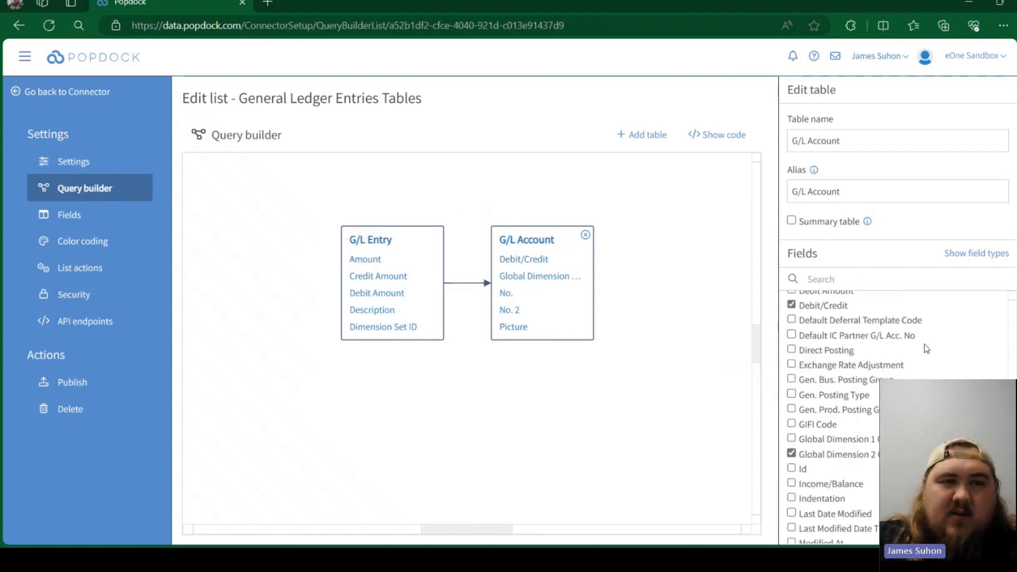
- Return to the connector's lists and create a new custom list named Posted Sales Invoices
left_click(67, 96)
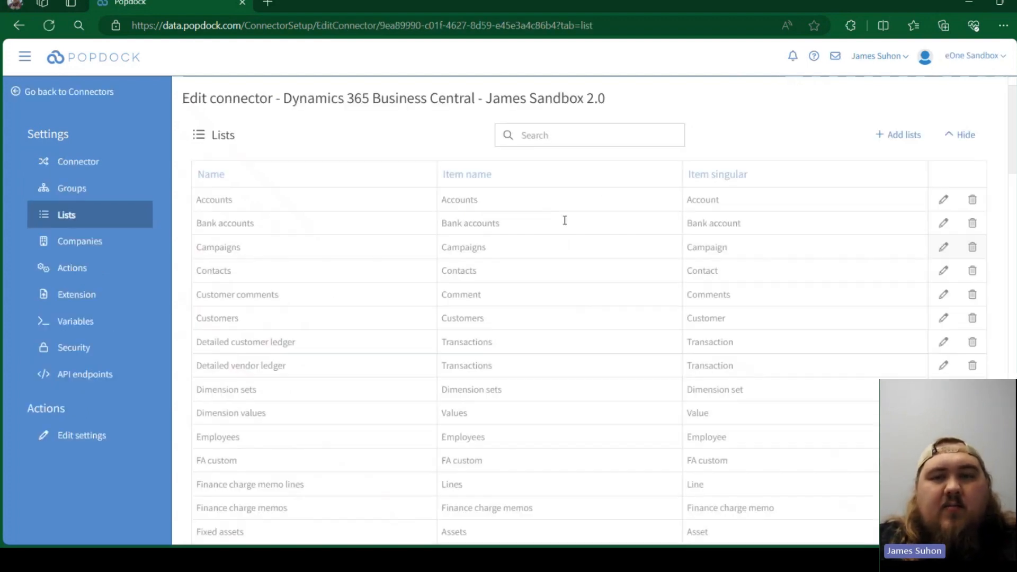
left_click(950, 135)
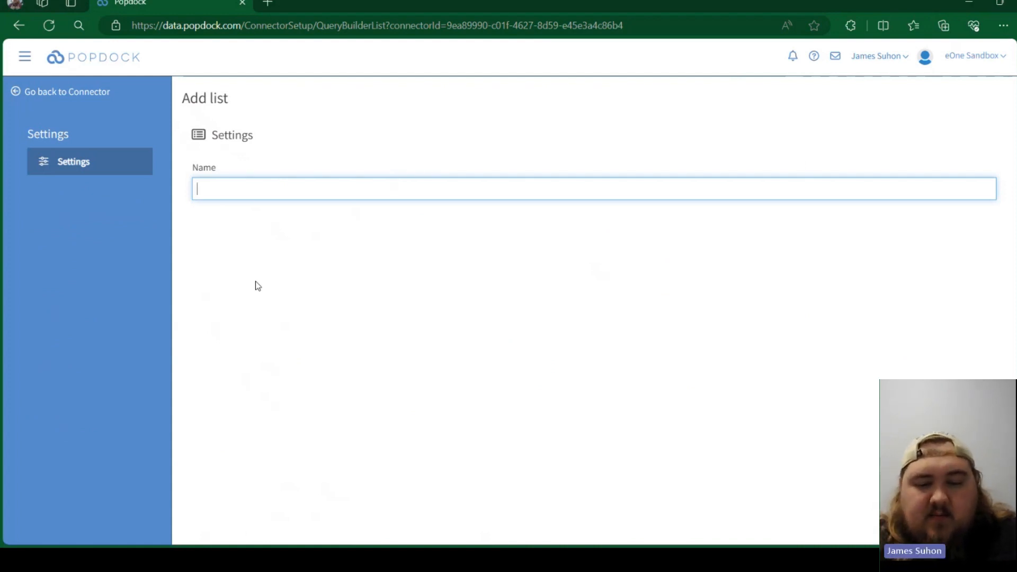
type("Posted Sales")
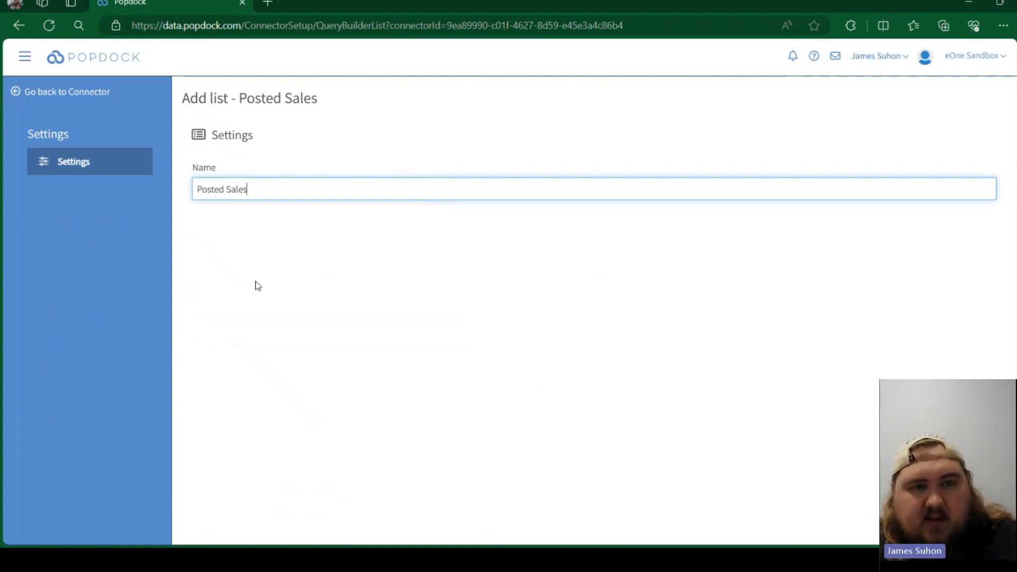
type(" Invoices")
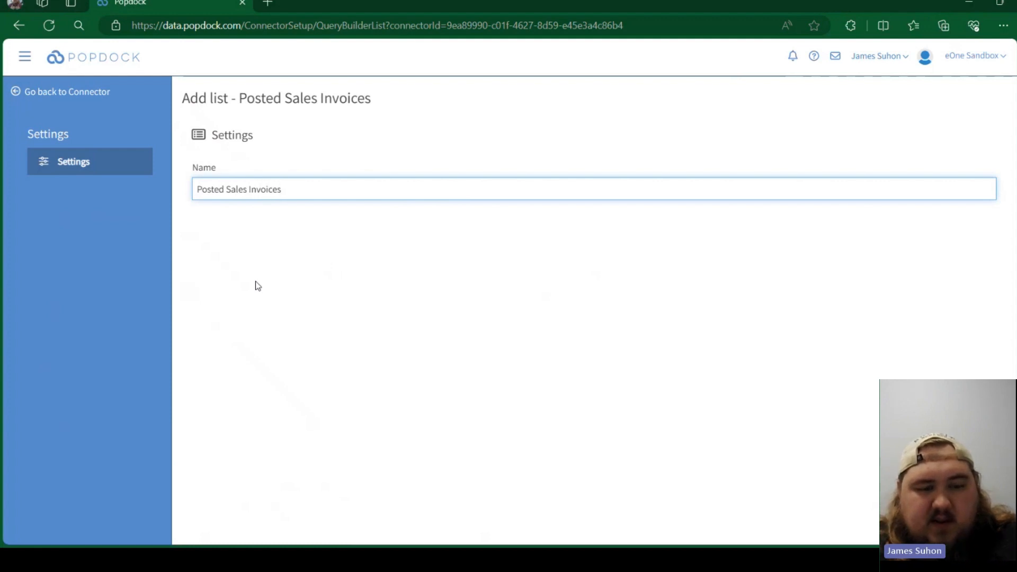
key("Return")
- Assign the Posted Sales Invoices list to the test group
left_click(233, 384)
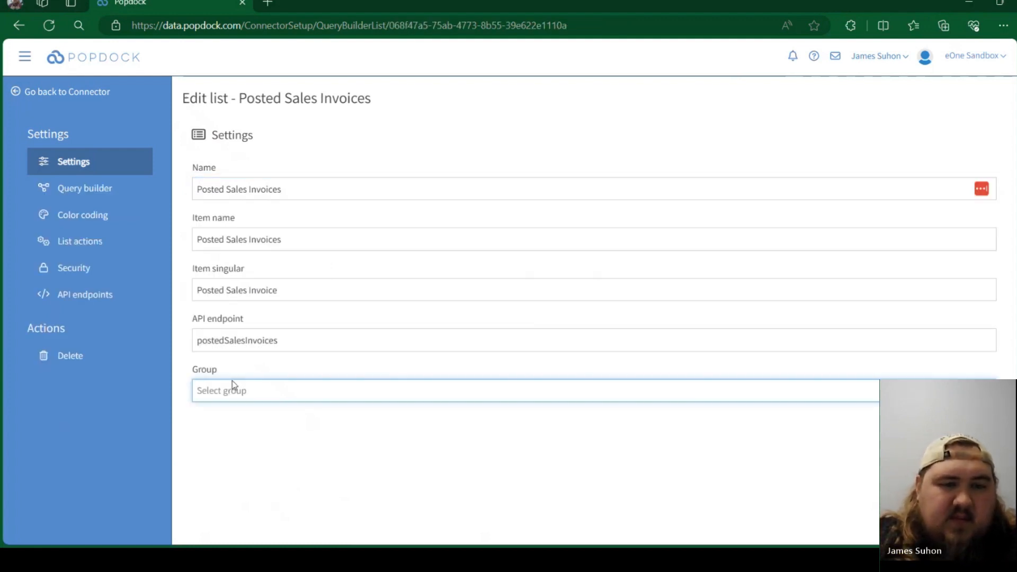
left_click(255, 390)
left_click(232, 530)
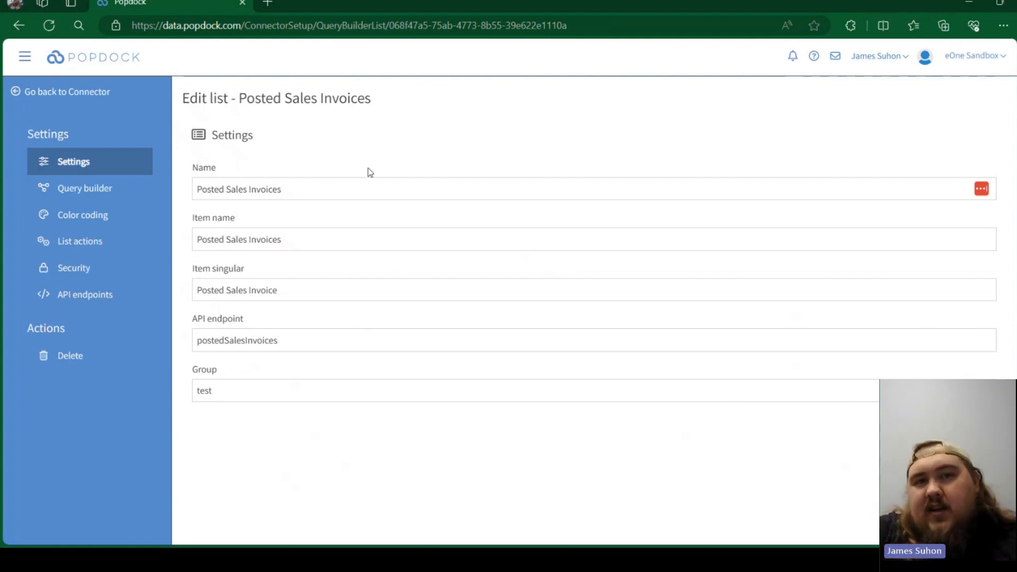
- Search the tables for "invoice" and add Sales Invoice Header as the first table in the list's query builder
left_click(87, 191)
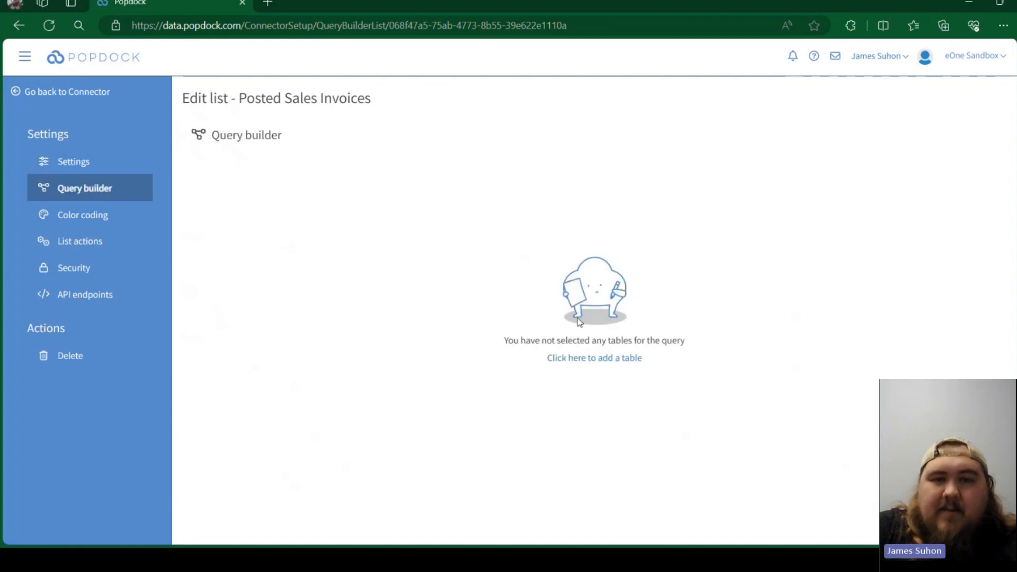
left_click(588, 357)
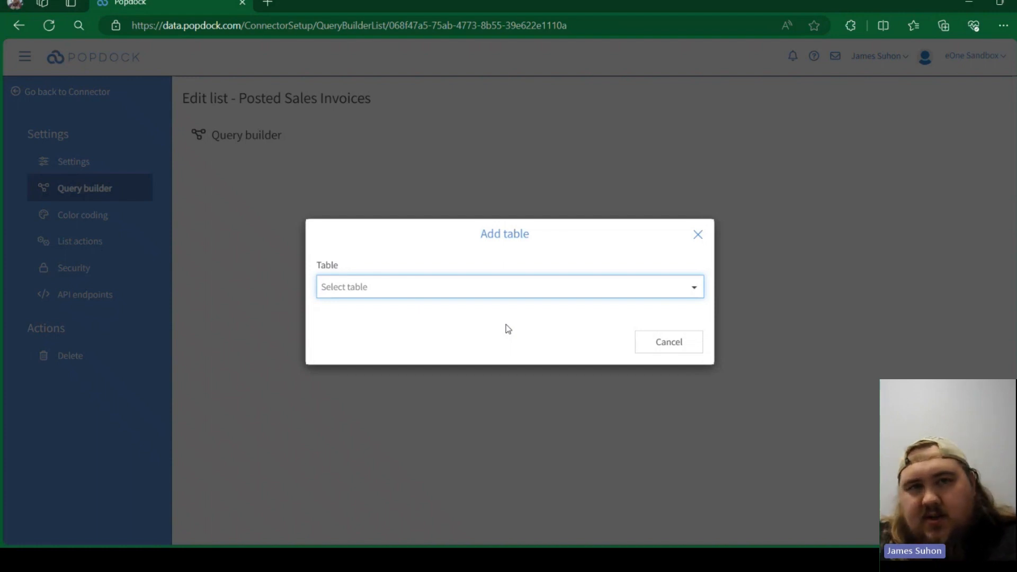
left_click(514, 287)
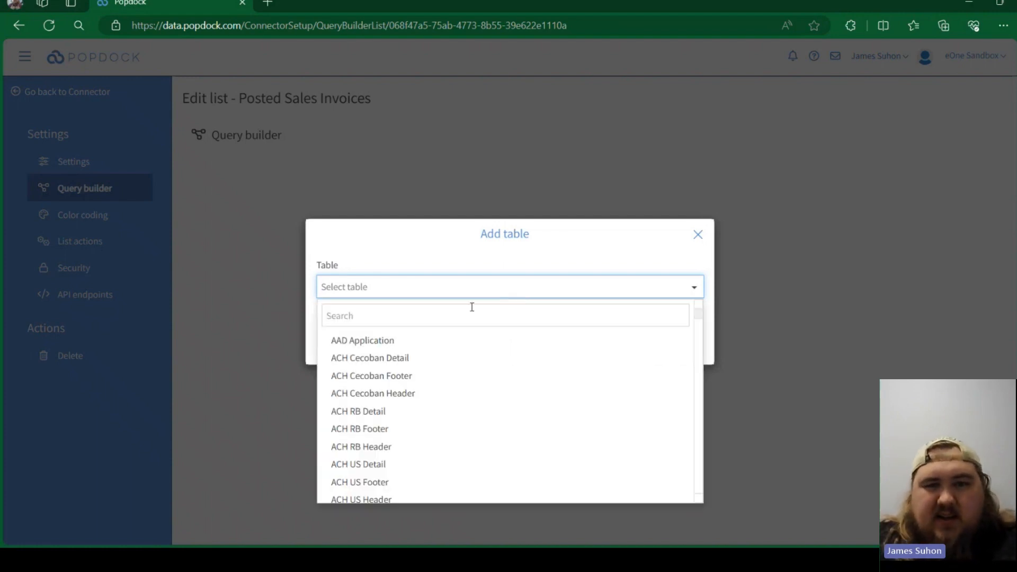
type("invoice")
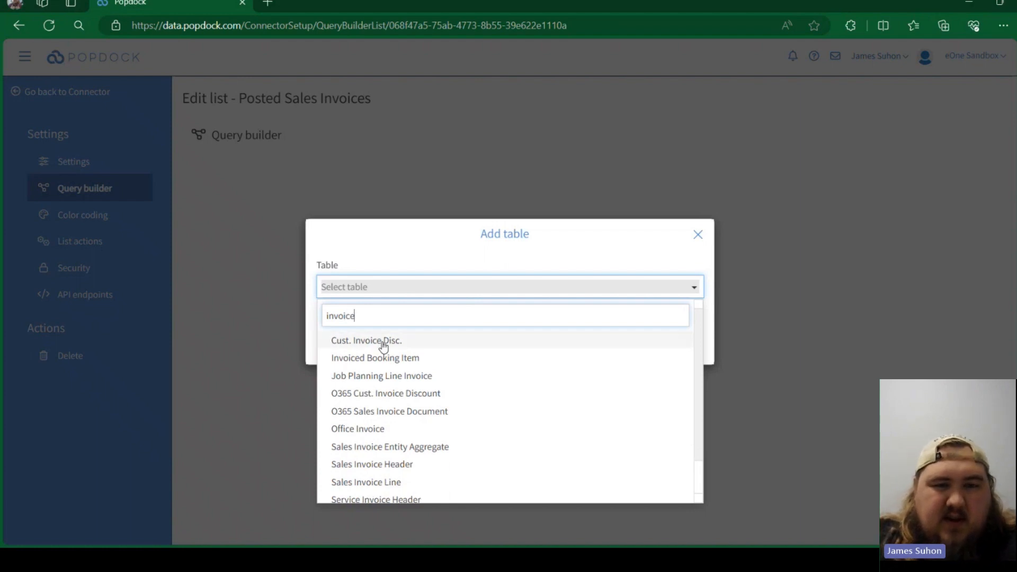
scroll(488, 402, "down", 2)
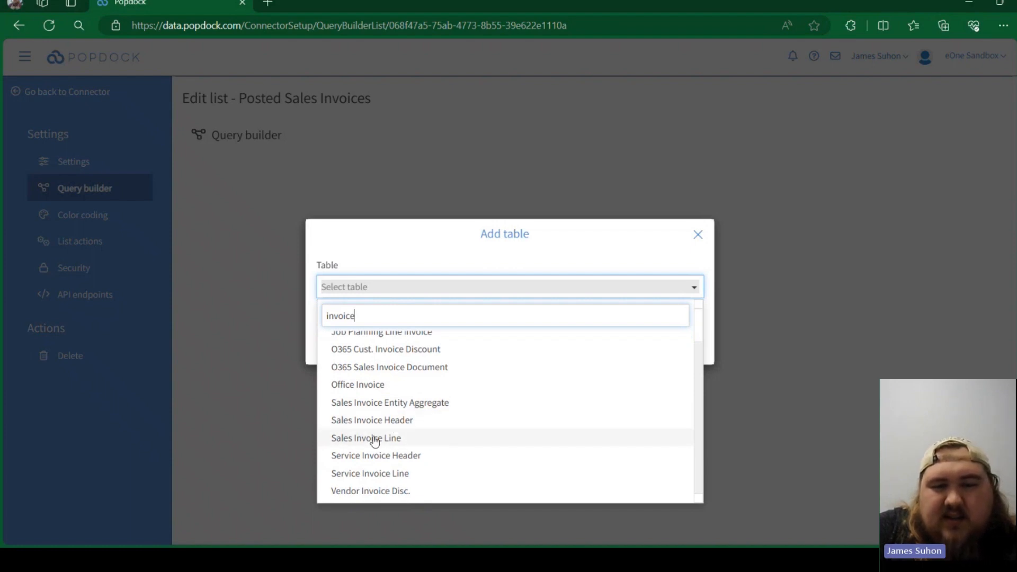
left_click(390, 421)
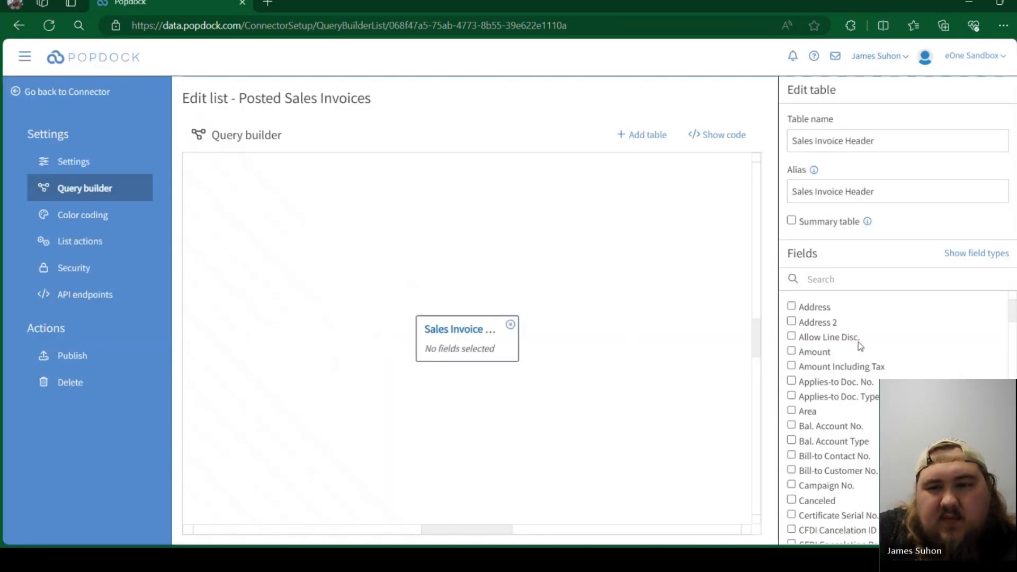
- Include the Address, Amount, City, Currency Code, Document Date and Due Date fields from the Sales Invoice Header table
left_click(794, 308)
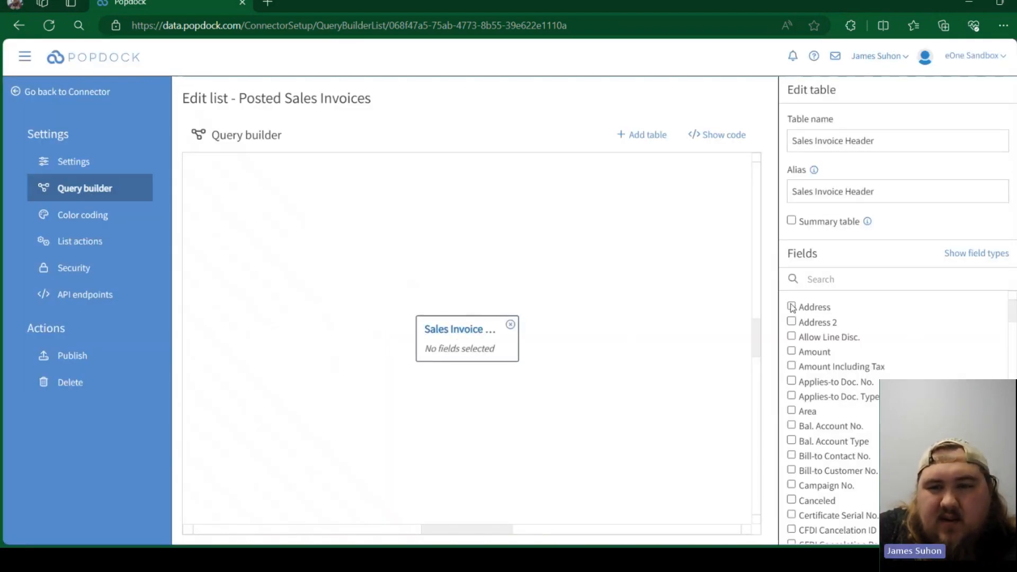
left_click(791, 352)
scroll(804, 423, "down", 1)
scroll(796, 367, "down", 5)
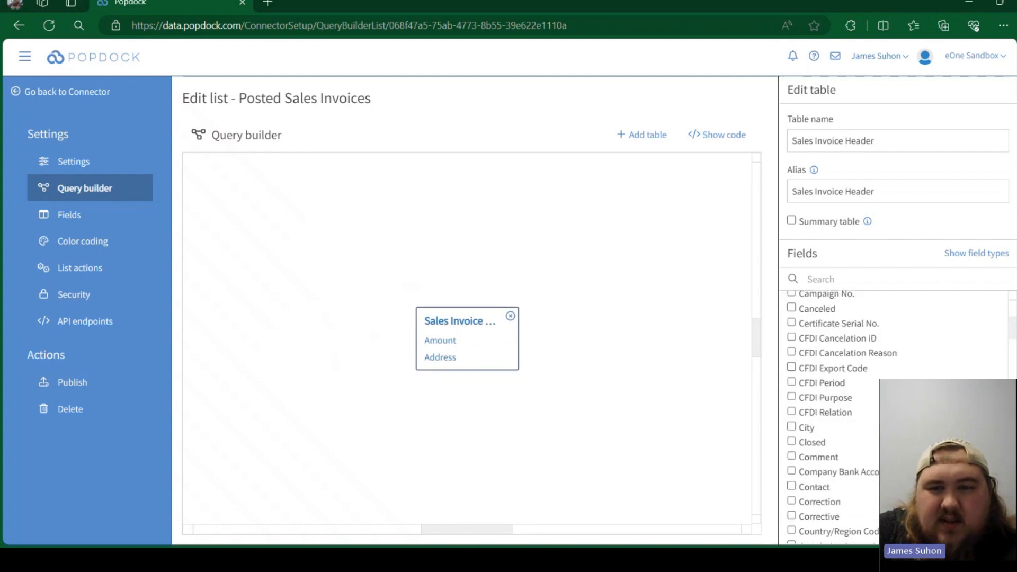
left_click(791, 353)
scroll(793, 354, "down", 5)
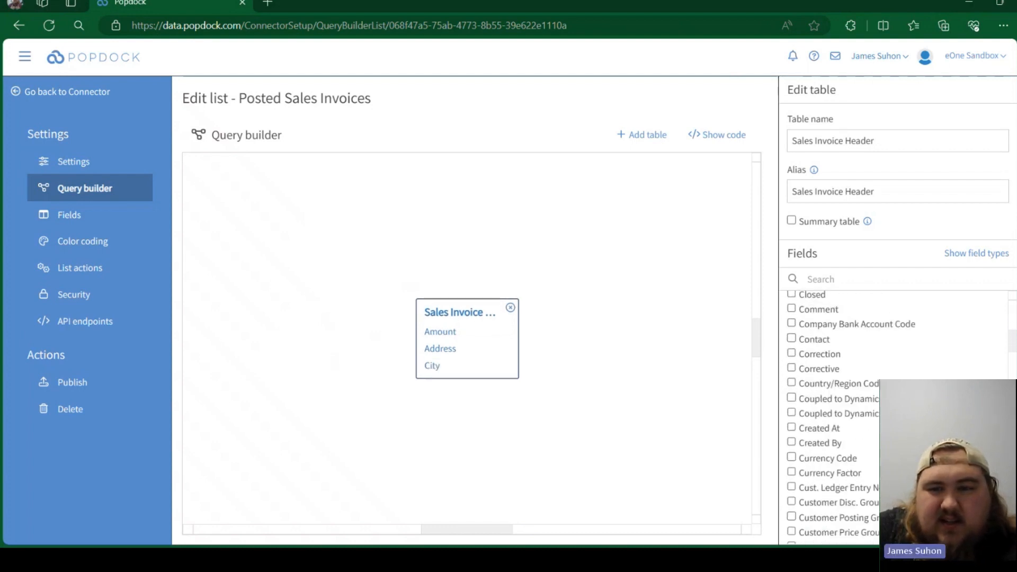
scroll(792, 318, "down", 1)
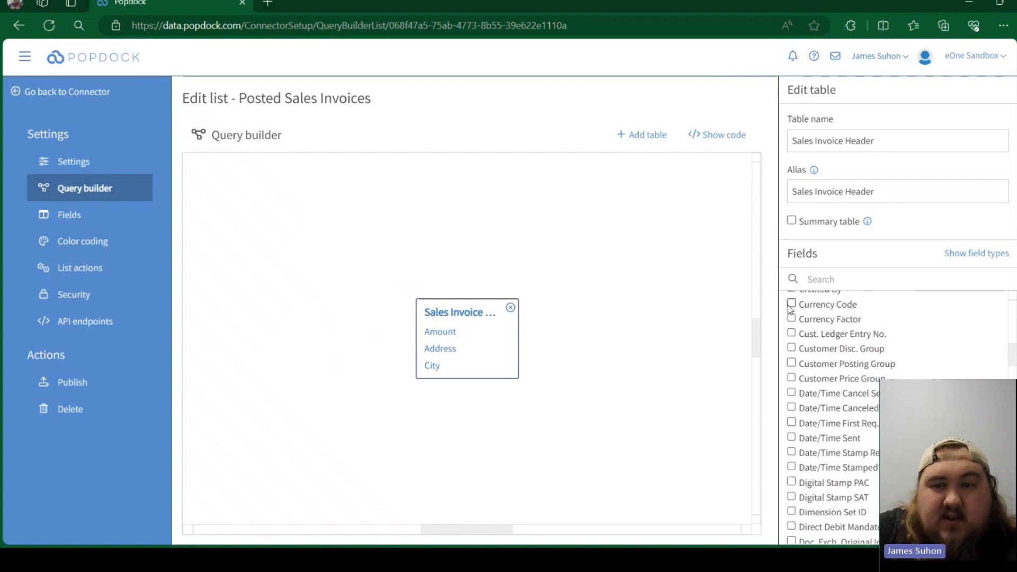
left_click(791, 304)
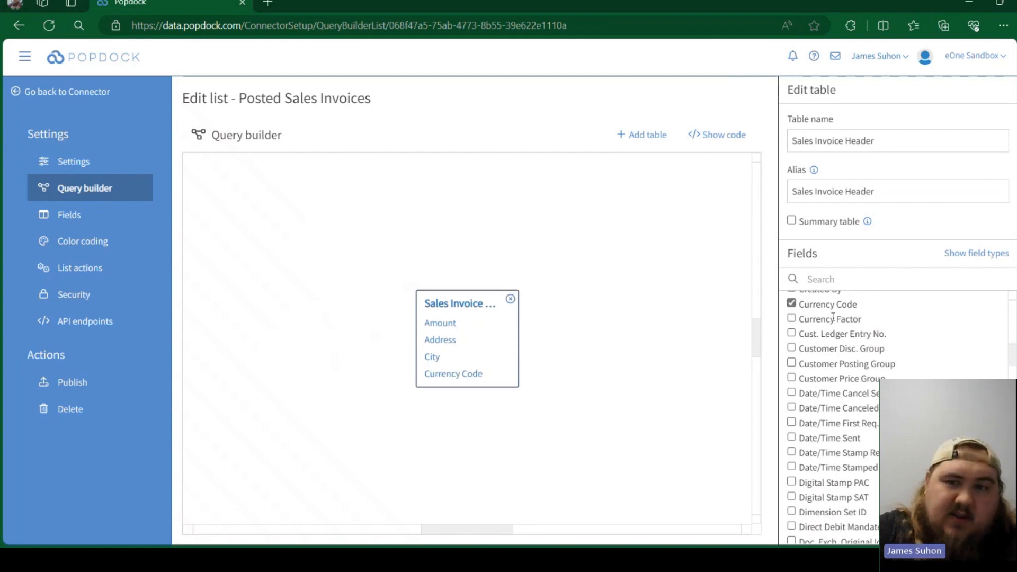
scroll(889, 367, "down", 2)
scroll(889, 367, "down", 3)
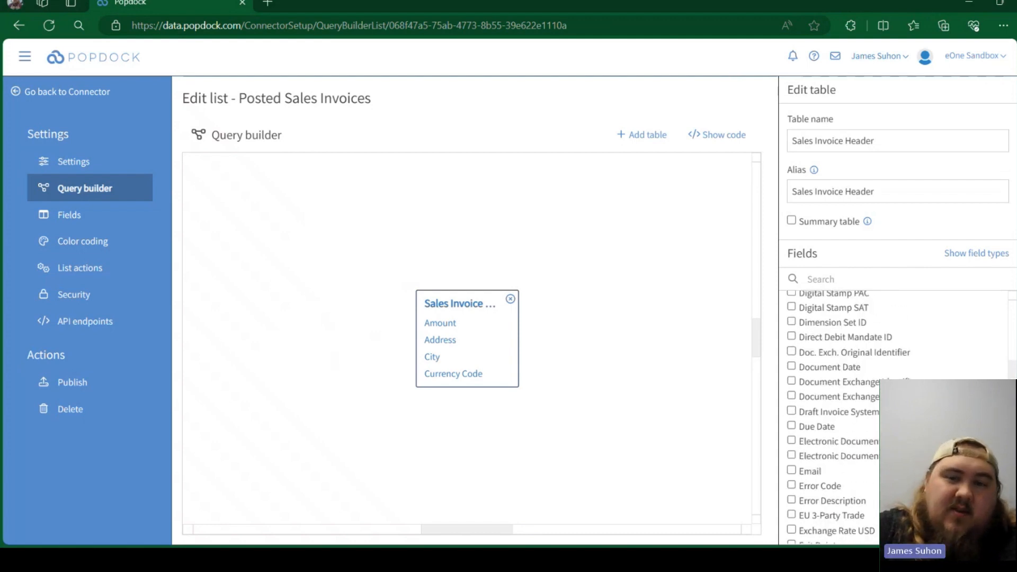
left_click(791, 366)
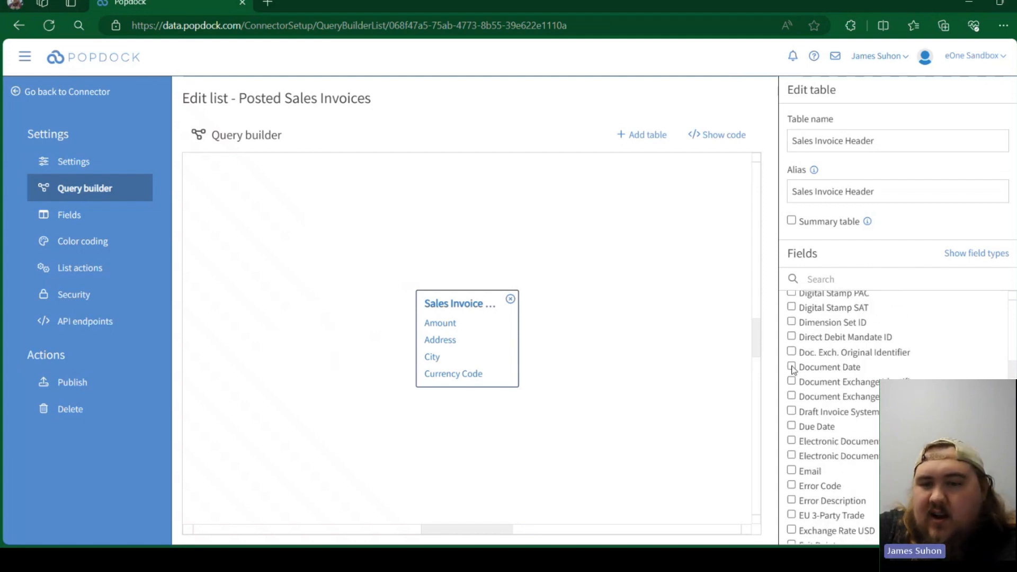
left_click(792, 427)
- Look through the remaining Sales Invoice Header fields for any others worth including in the list
scroll(792, 427, "down", 10)
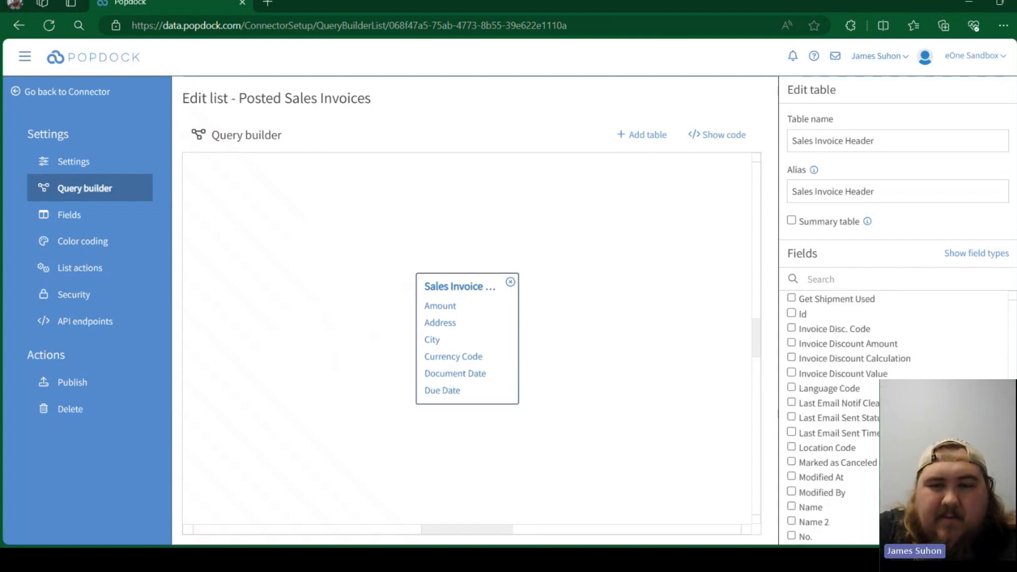
scroll(819, 347, "down", 3)
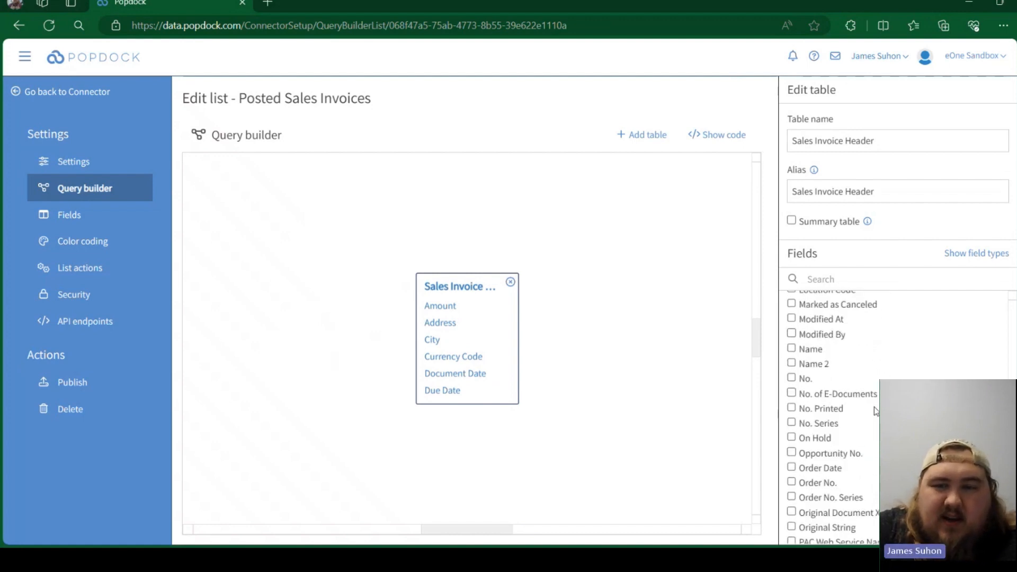
scroll(818, 348, "down", 10)
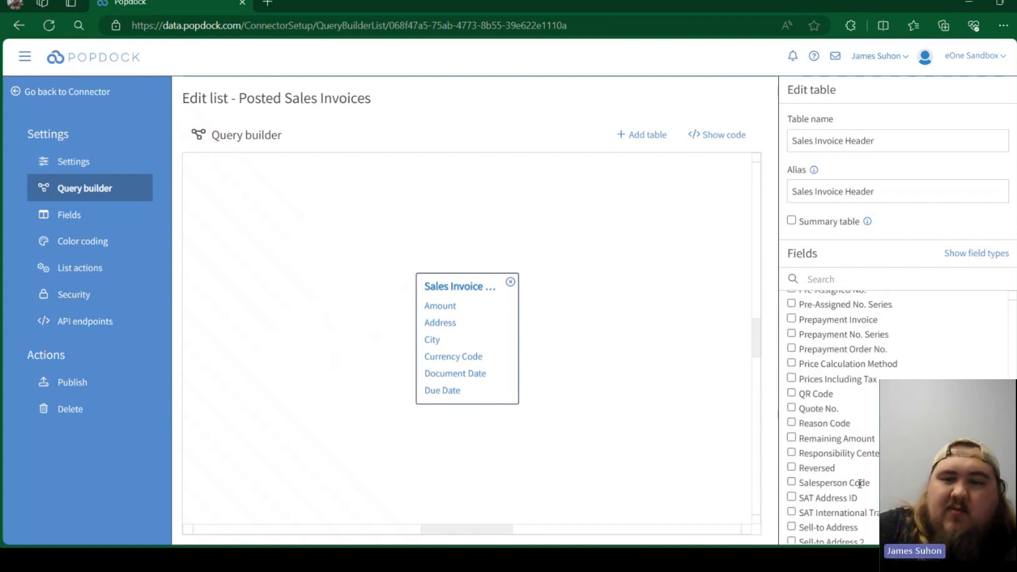
scroll(860, 475, "down", 12)
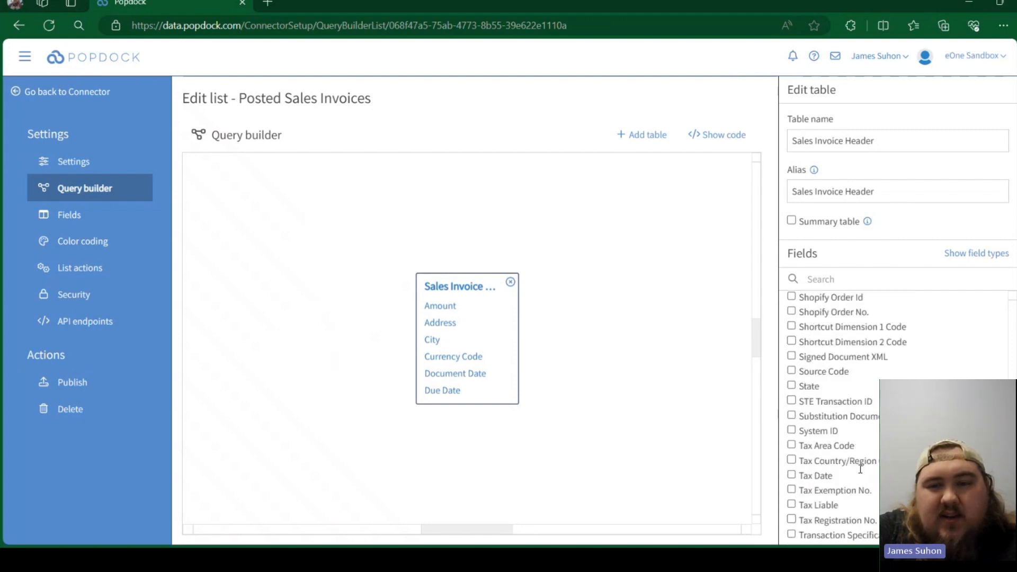
scroll(865, 448, "up", 8)
scroll(864, 448, "up", 2)
scroll(859, 435, "down", 5)
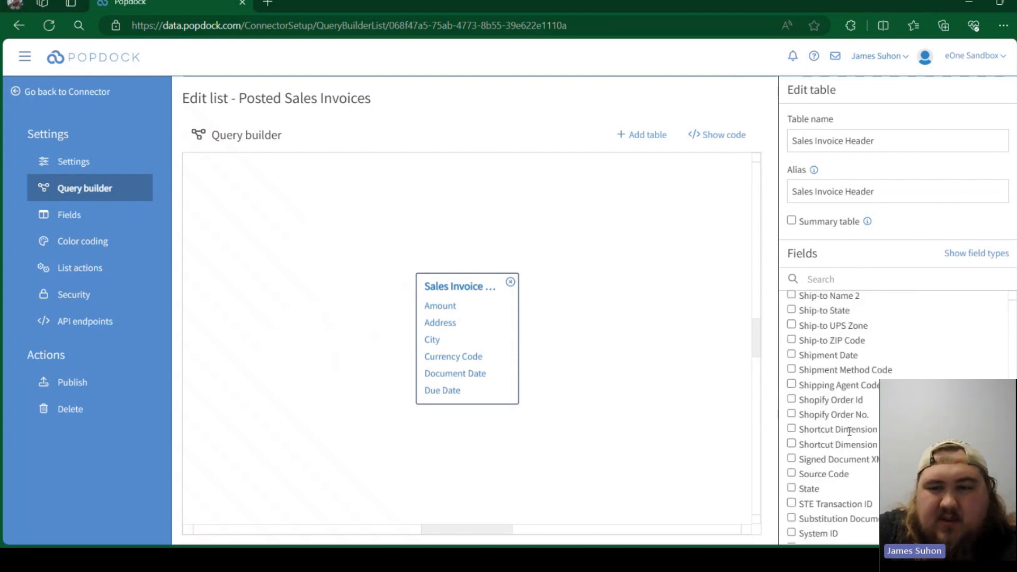
scroll(852, 425, "down", 4)
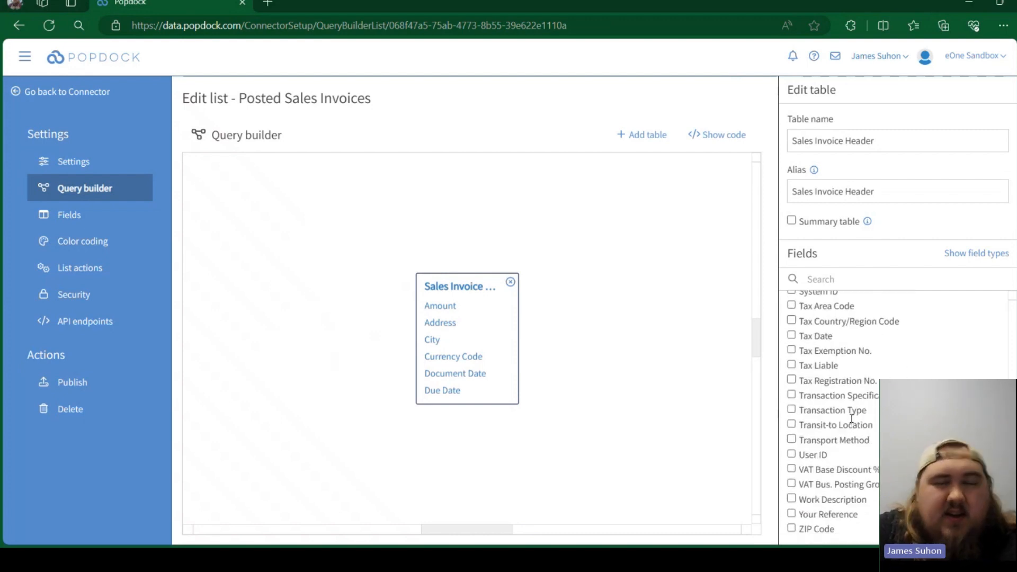
- Begin adding a second table joined from Sales Invoice Header and search the available tables for "sales invoice"
left_click(625, 138)
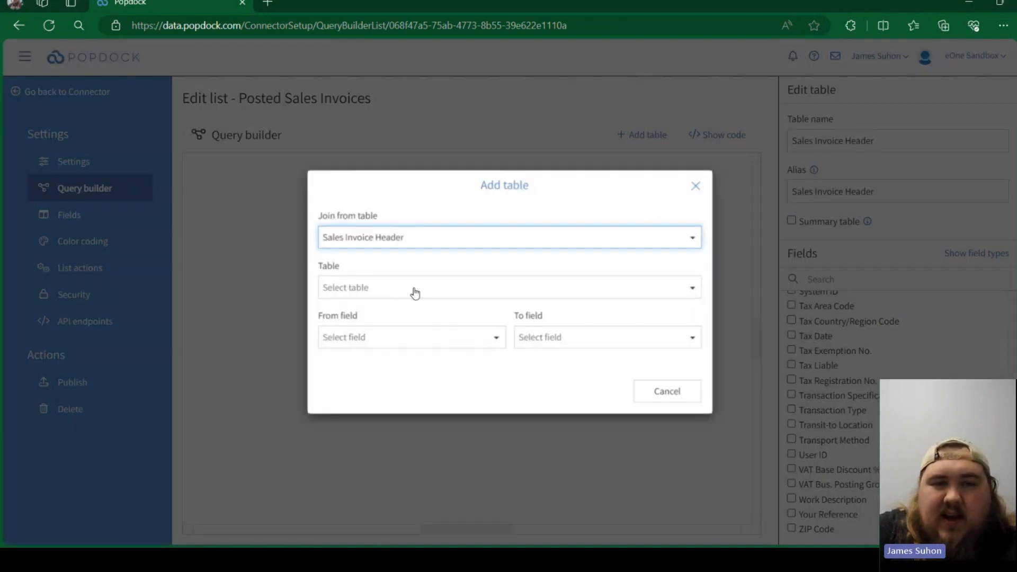
left_click(403, 290)
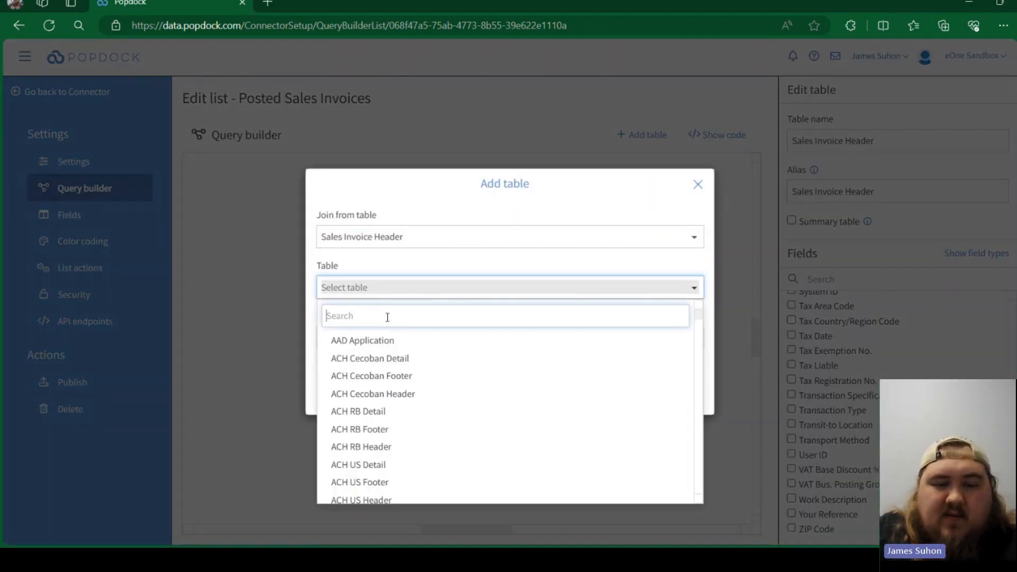
type("invoice")
key("BackSpace")
key("BackSpace")
key("BackSpace")
key("BackSpace")
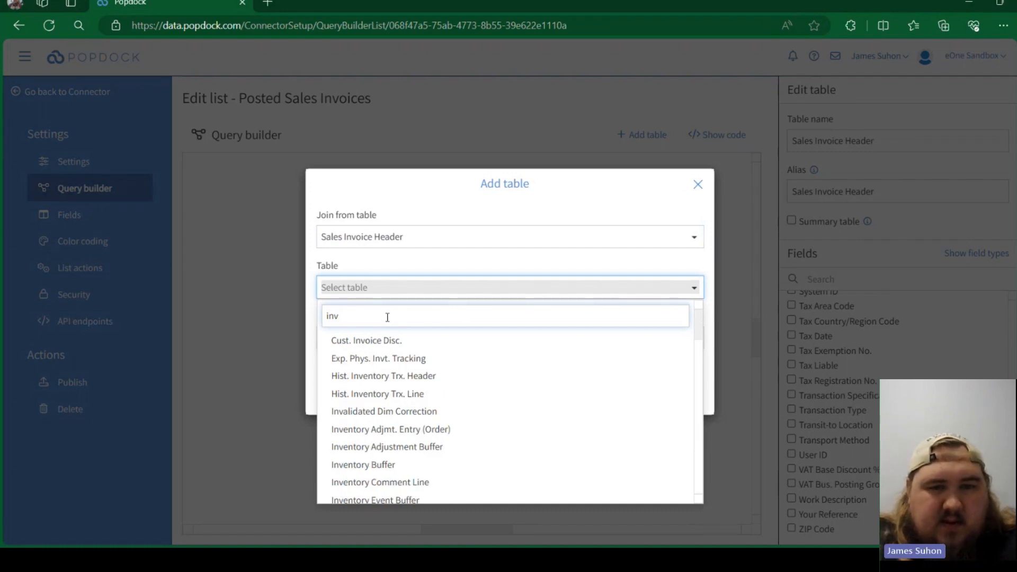
key("BackSpace")
key("BackSpace")
key("BackSpace")
type("sla")
key("BackSpace")
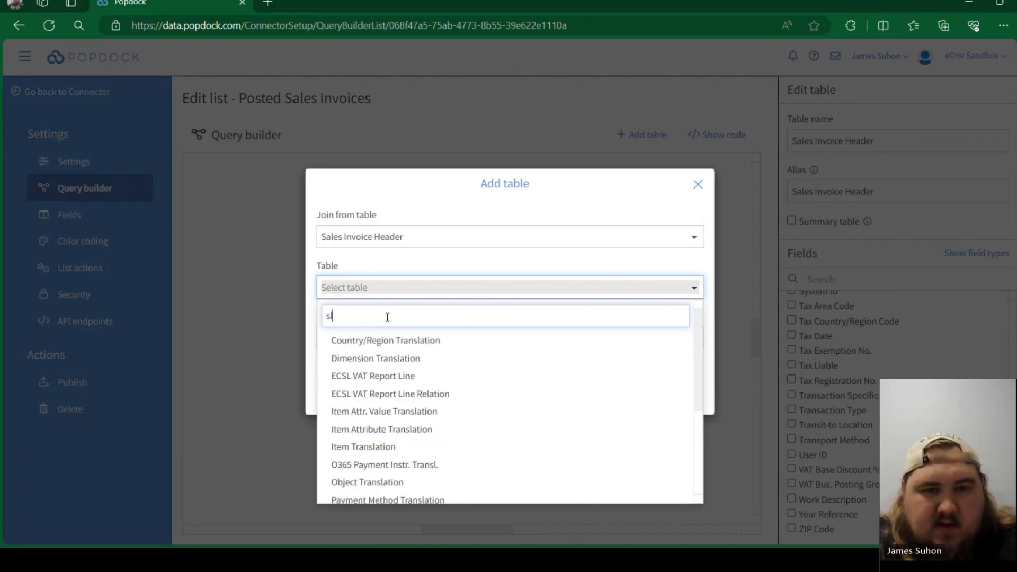
key("BackSpace")
type("ales invoeic")
key("BackSpace")
key("BackSpace")
key("BackSpace")
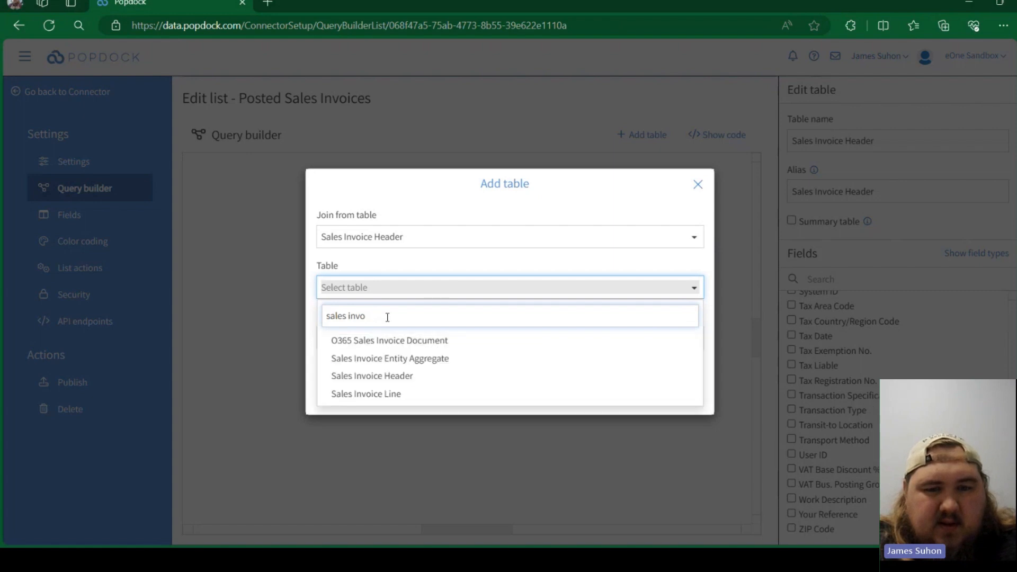
type("ice")
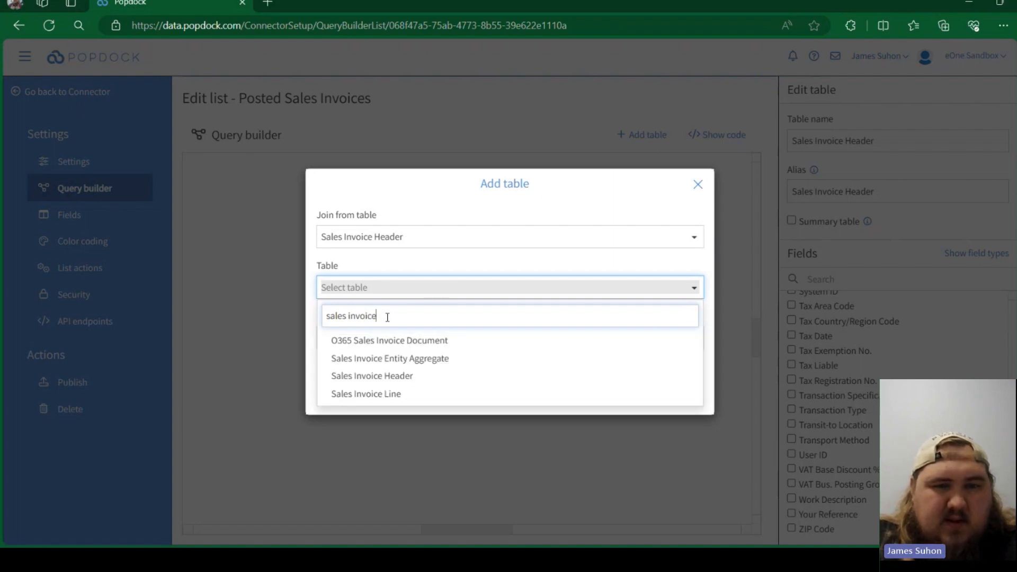
- Add Sales Invoice Line as the joined table, linking the header's Address field to the line table's Area field
left_click(378, 393)
left_click(454, 341)
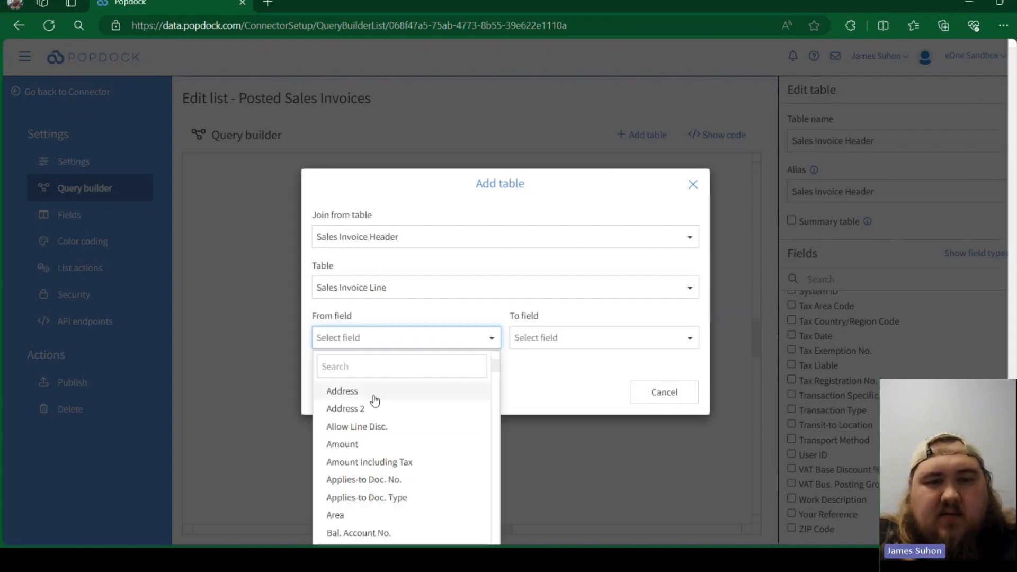
left_click(374, 392)
left_click(571, 340)
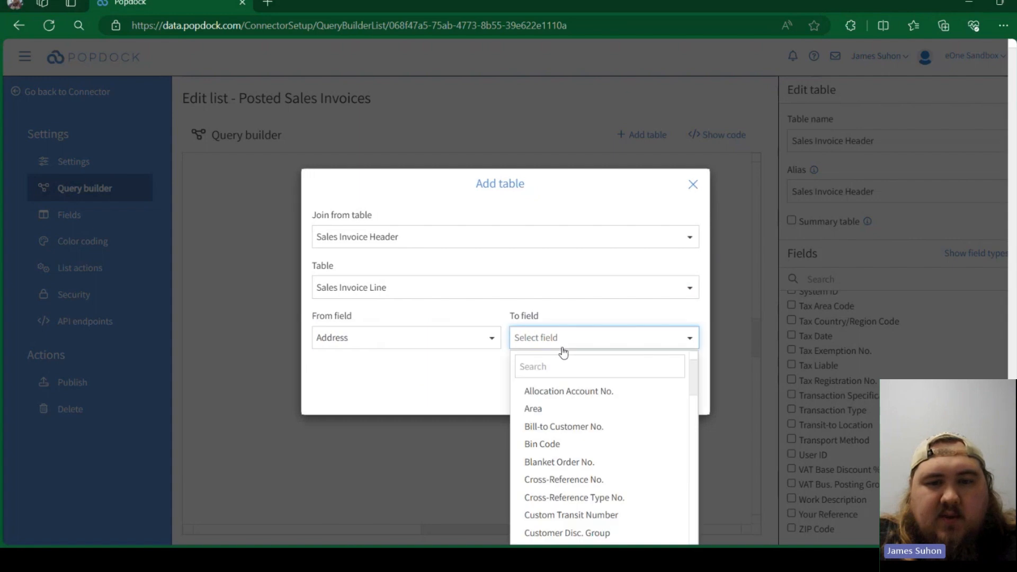
left_click(546, 406)
left_click(594, 395)
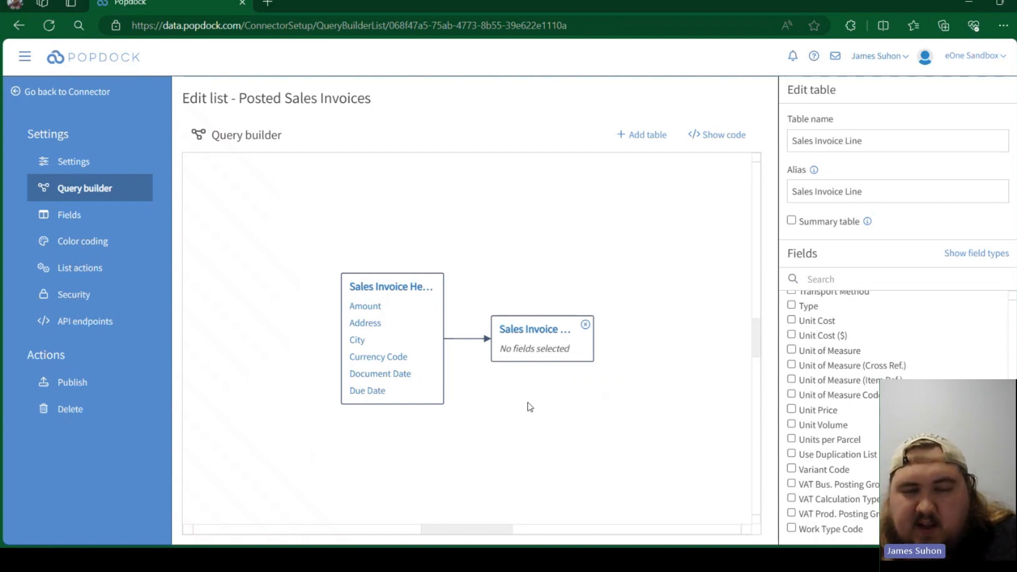
- Include the Amount, Area, Bin Code and Description fields from the Sales Invoice Line table
scroll(868, 343, "up", 15)
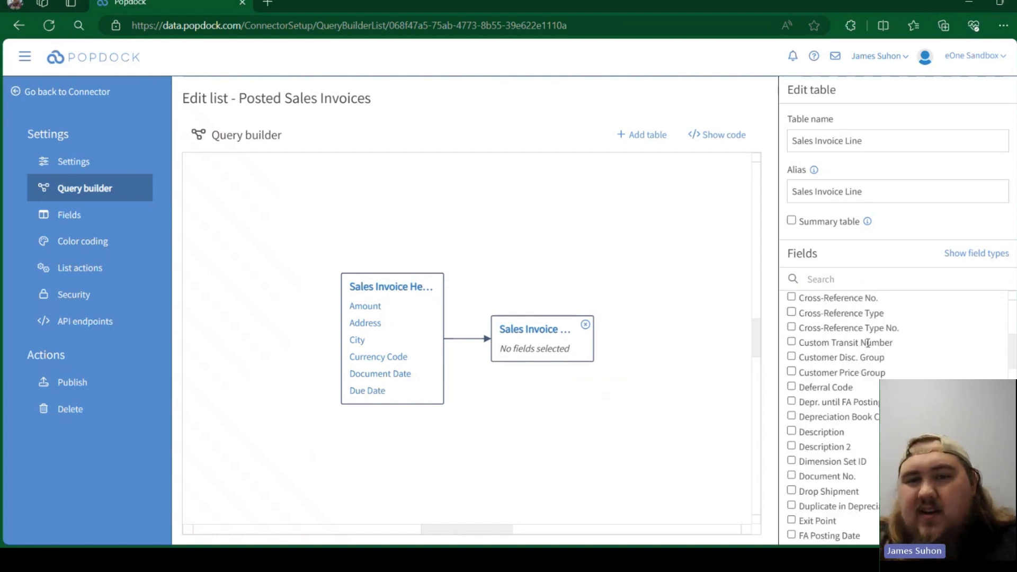
scroll(892, 339, "up", 5)
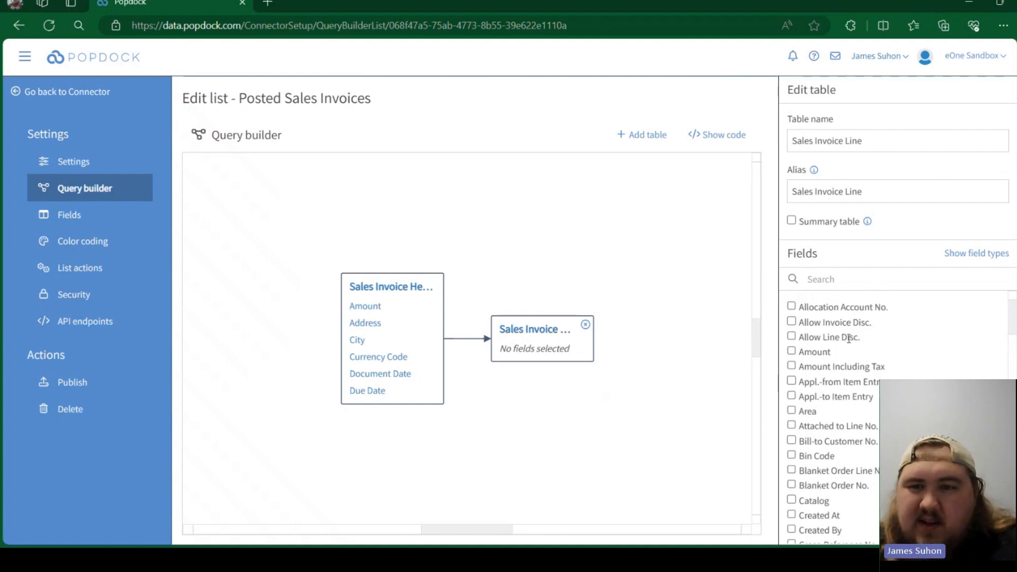
left_click(792, 351)
left_click(792, 410)
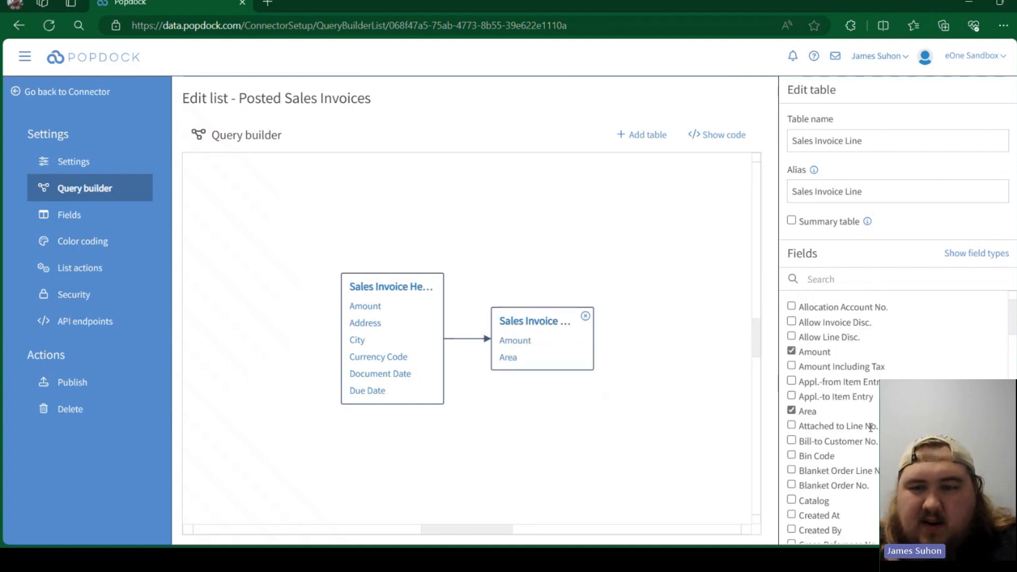
scroll(871, 427, "down", 1)
left_click(791, 417)
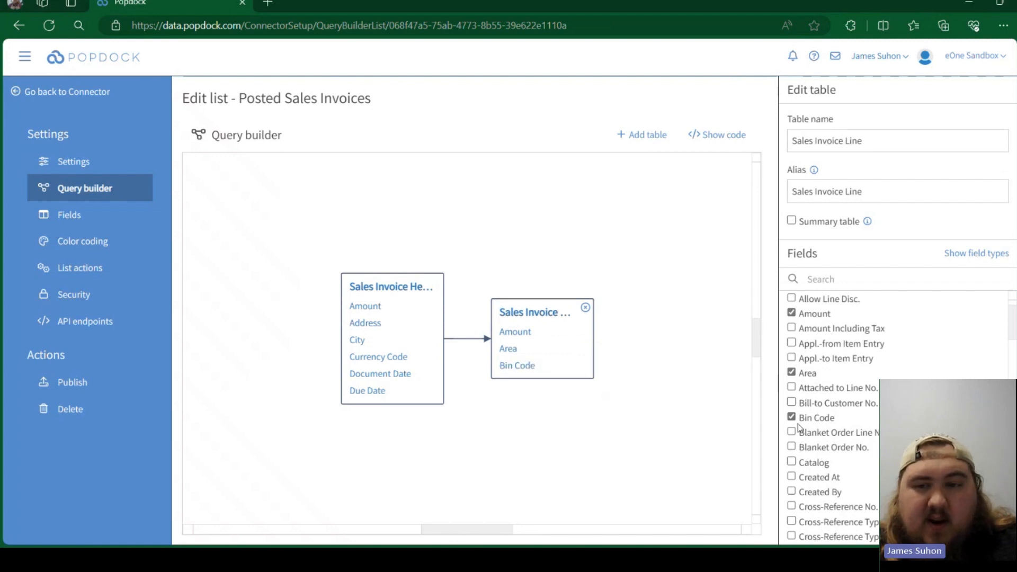
scroll(858, 417, "down", 7)
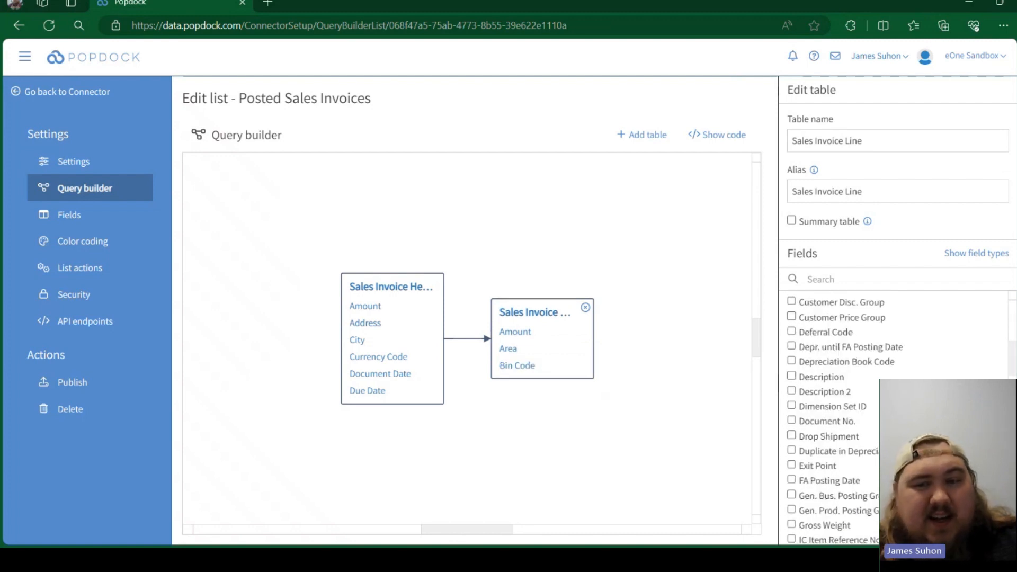
left_click(791, 375)
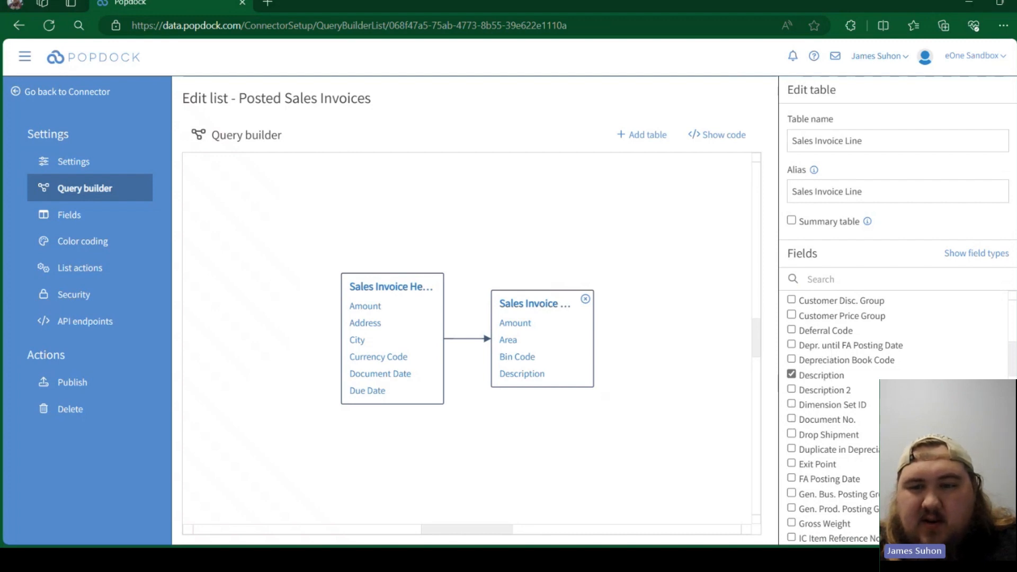
scroll(895, 418, "down", 5)
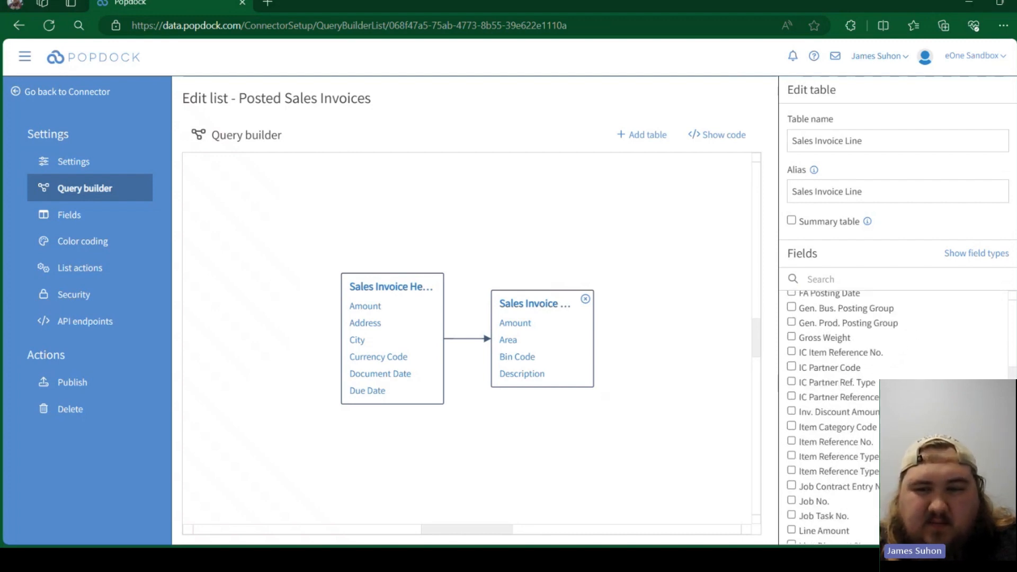
scroll(816, 468, "down", 4)
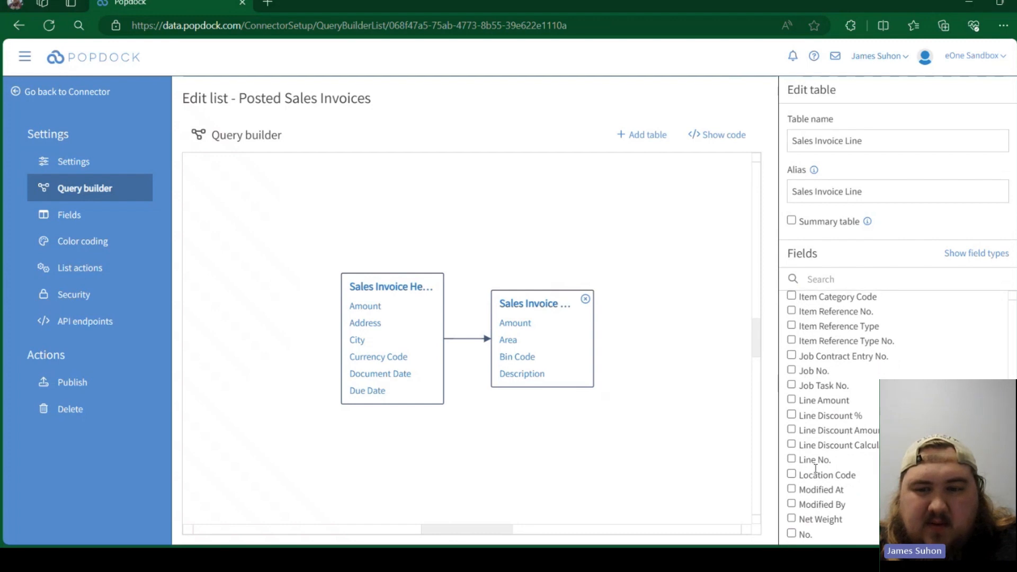
scroll(816, 468, "down", 8)
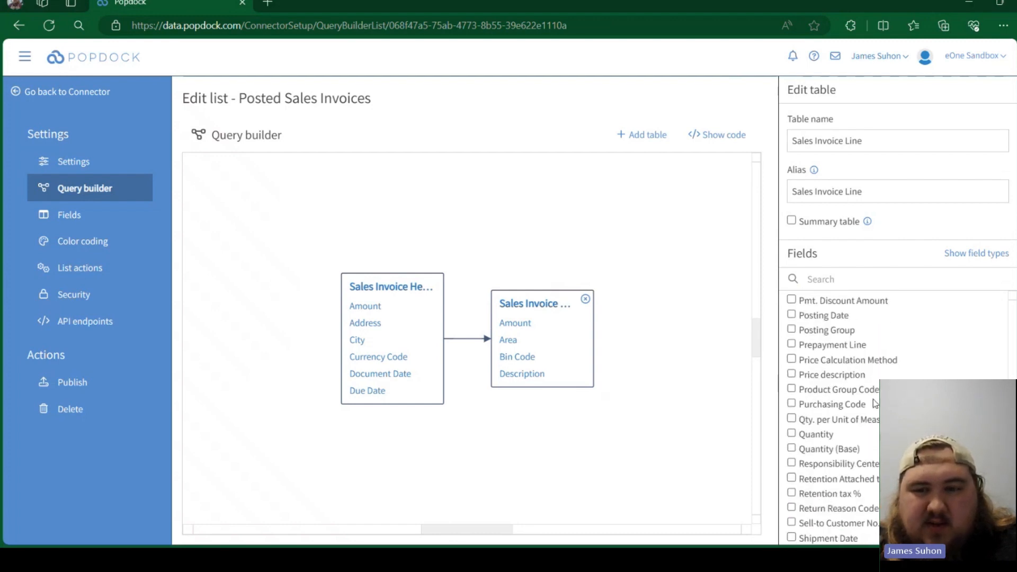
scroll(875, 404, "down", 10)
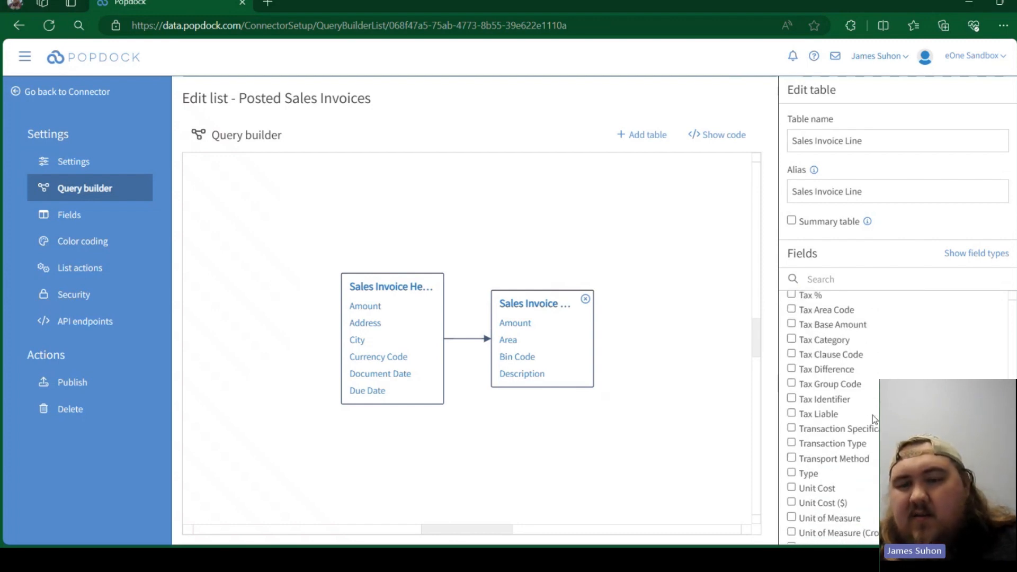
scroll(874, 419, "down", 4)
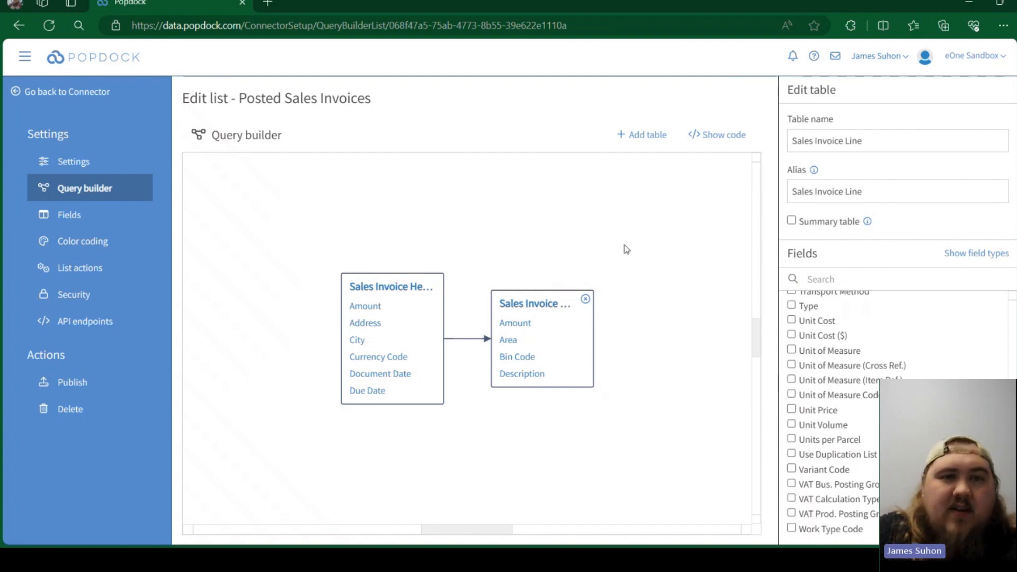
left_click(621, 138)
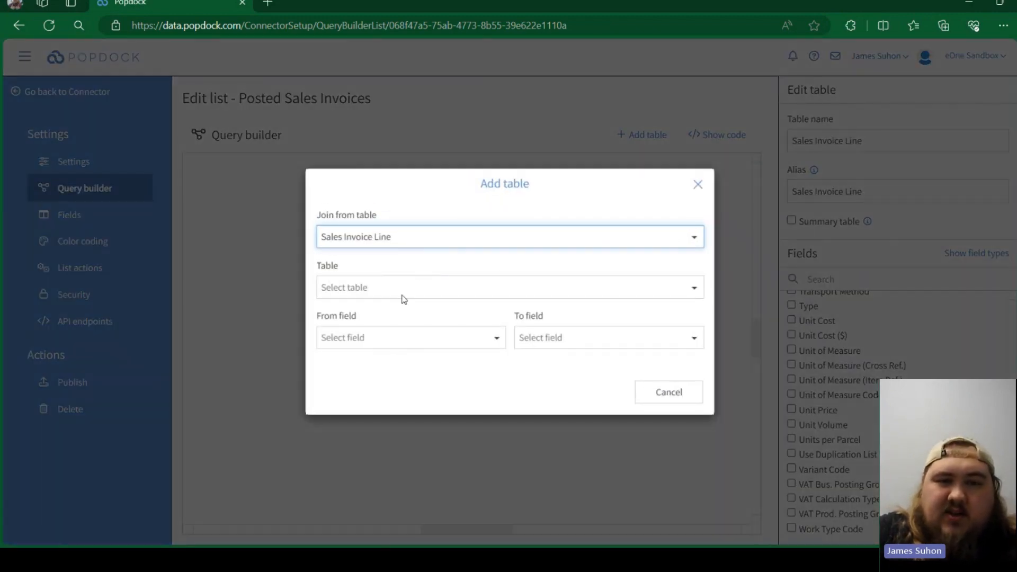
left_click(403, 295)
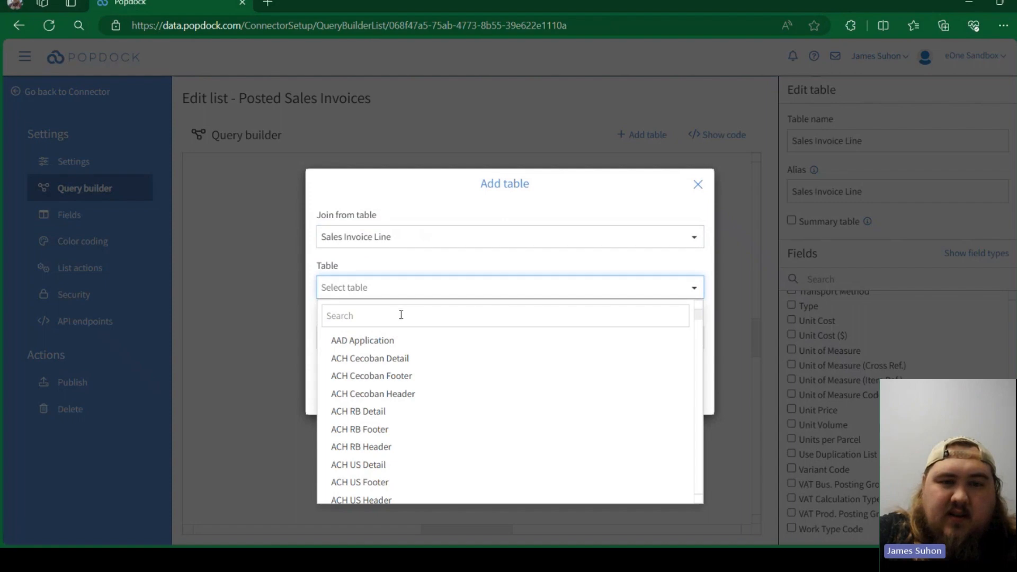
left_click(698, 185)
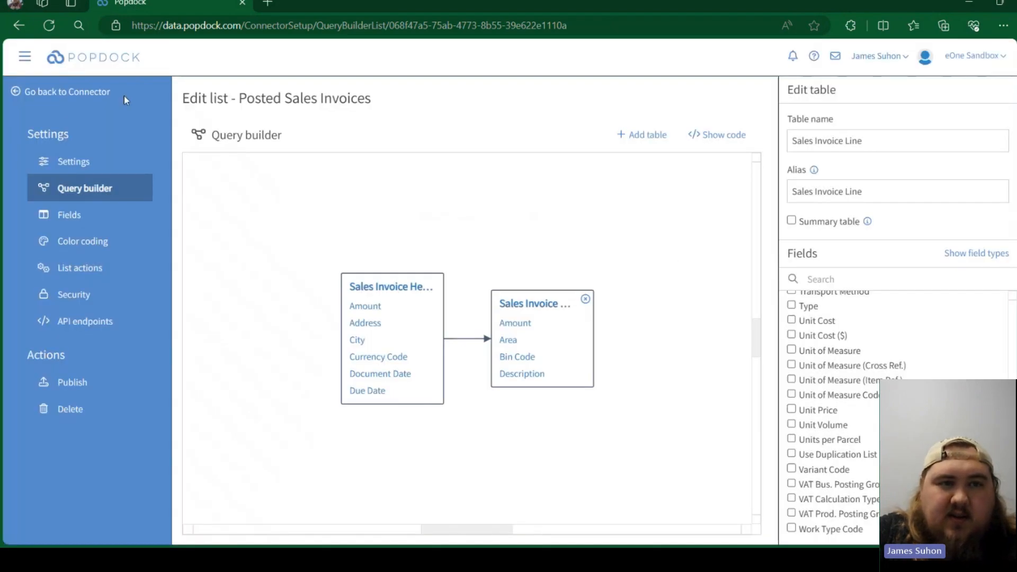
- Return to the connector's lists and create a new query builder list named Posted Purchase Tables
left_click(83, 96)
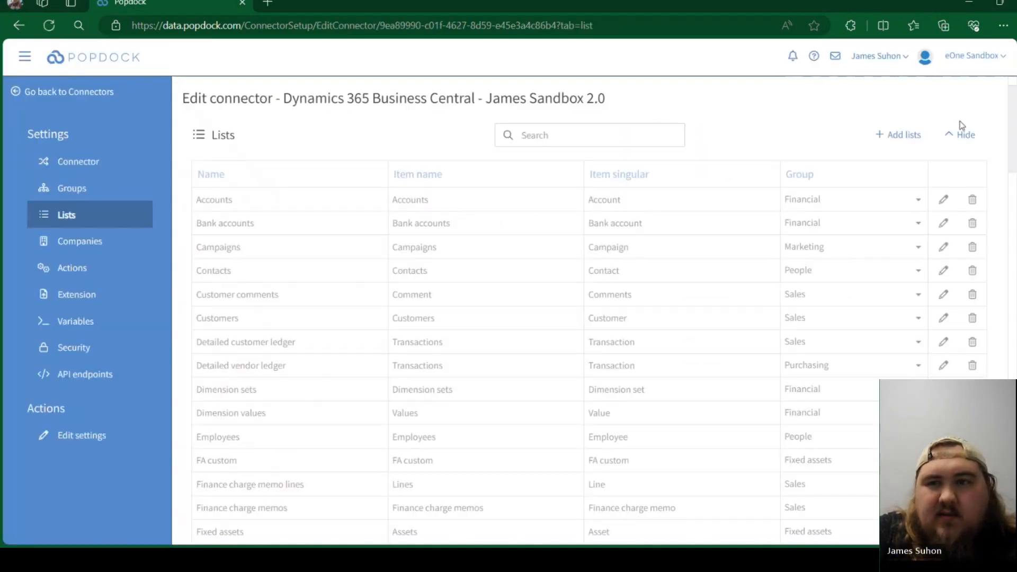
left_click(961, 135)
left_click(895, 181)
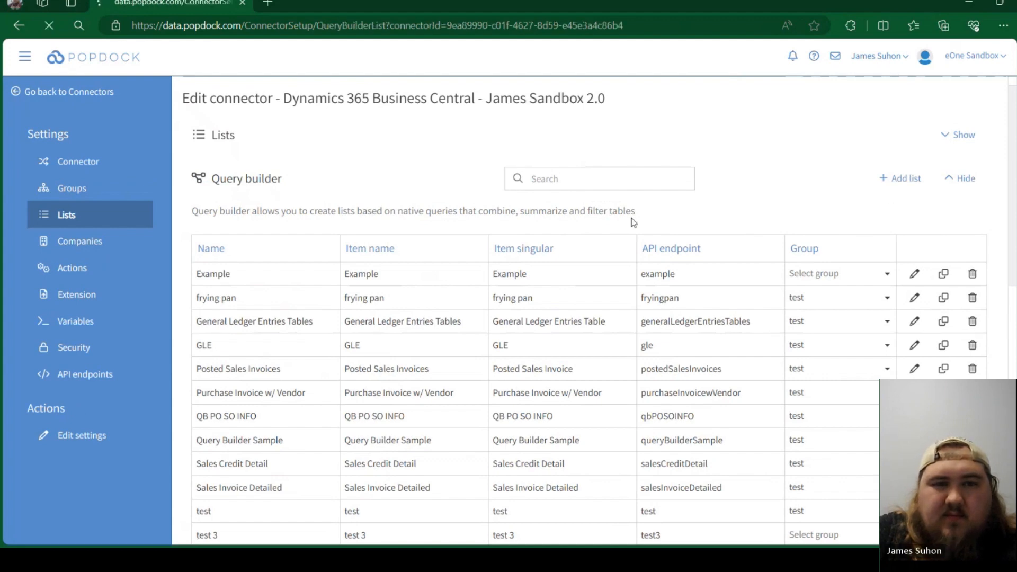
left_click(284, 188)
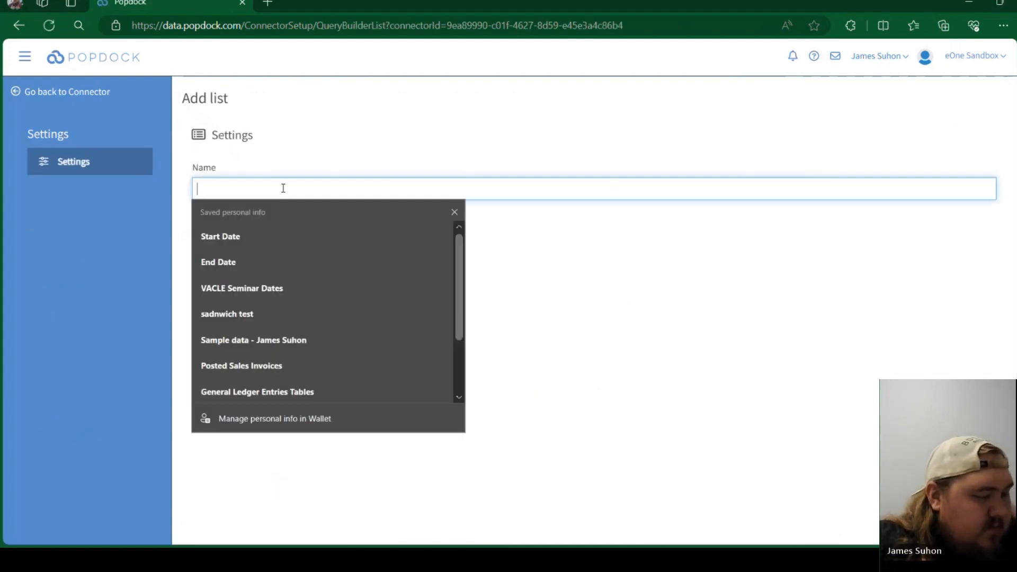
type("Posted P")
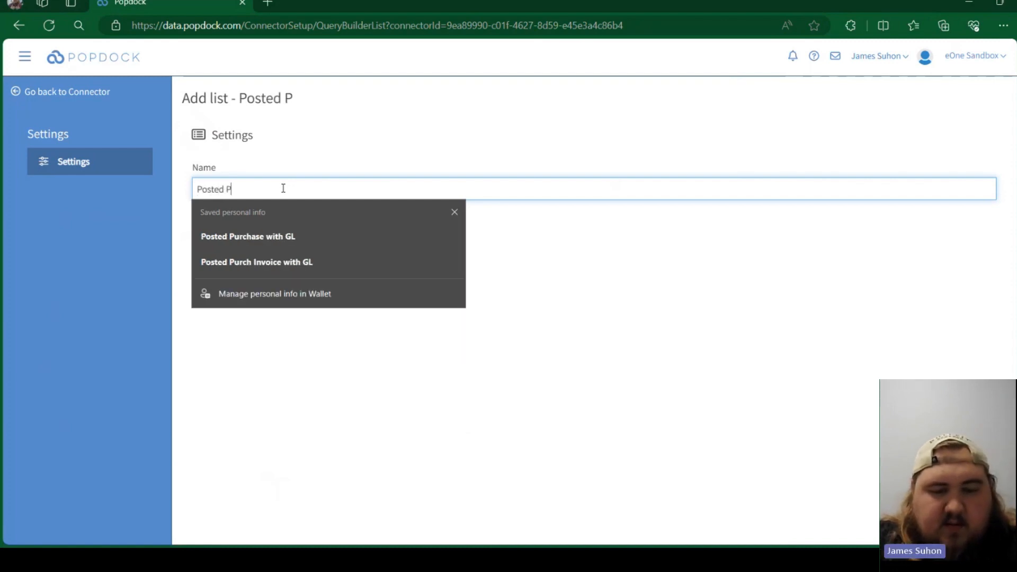
type("urchase ")
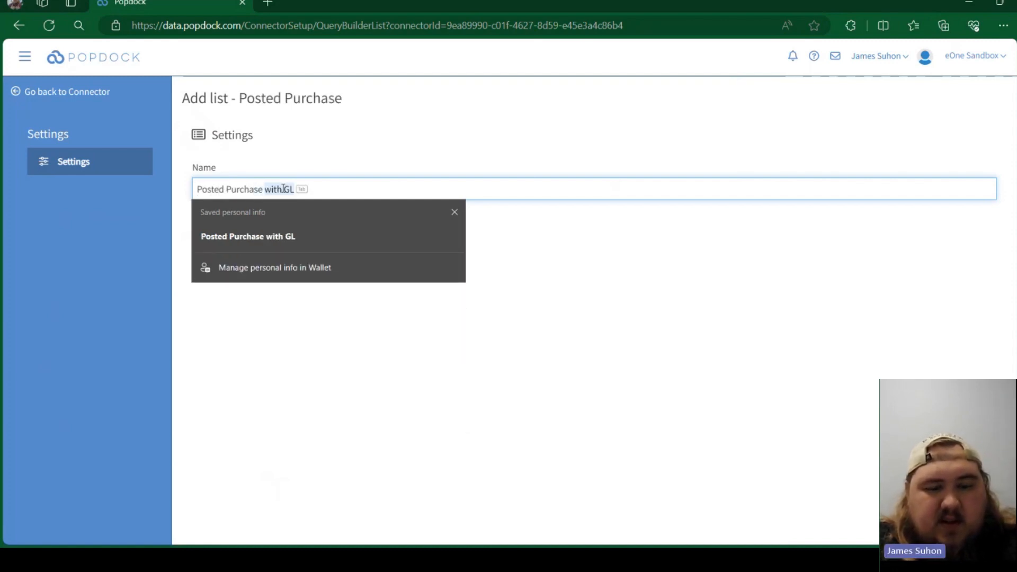
type("Tables")
key("Return")
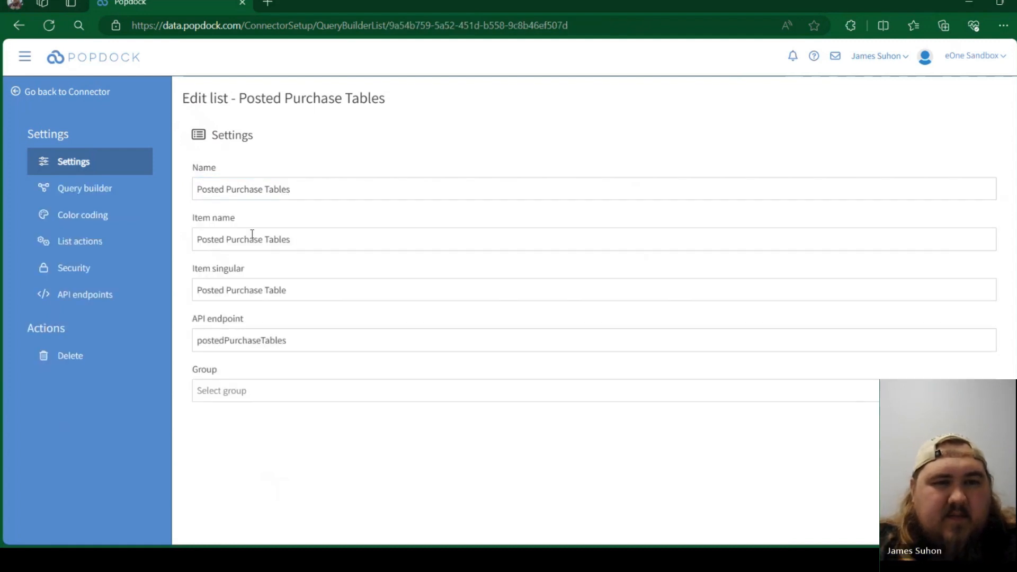
- Assign the Posted Purchase Tables list to the test group and open its query builder
left_click(212, 391)
left_click(229, 532)
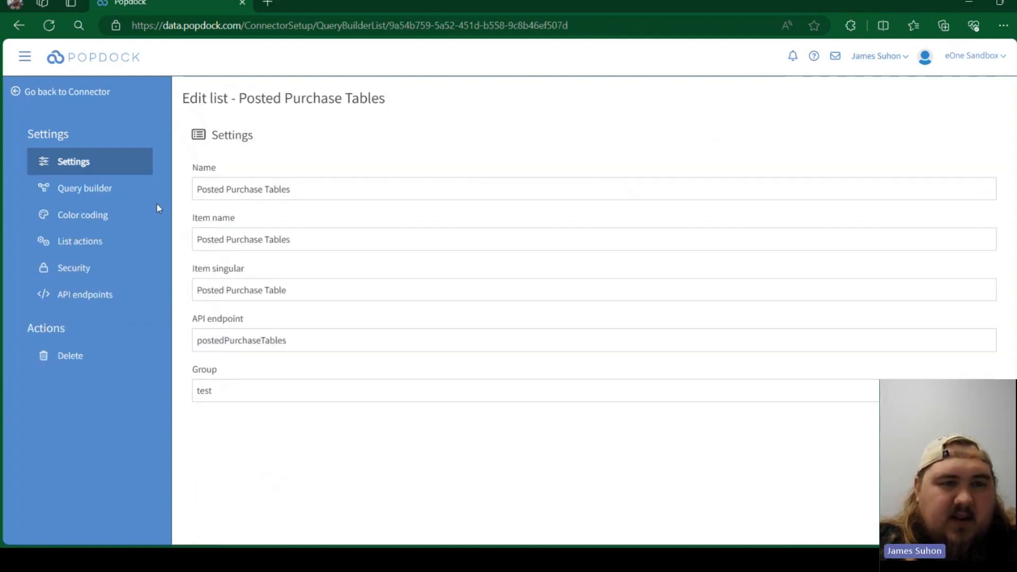
left_click(86, 192)
- Search the available tables for "purchase" and add Purchase Header as the first table of the query
left_click(588, 359)
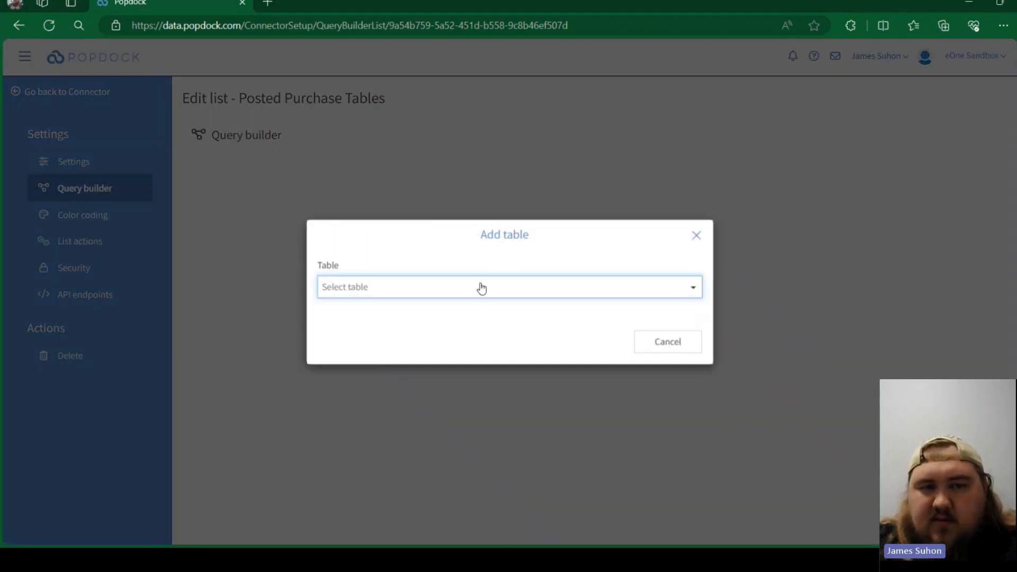
left_click(482, 289)
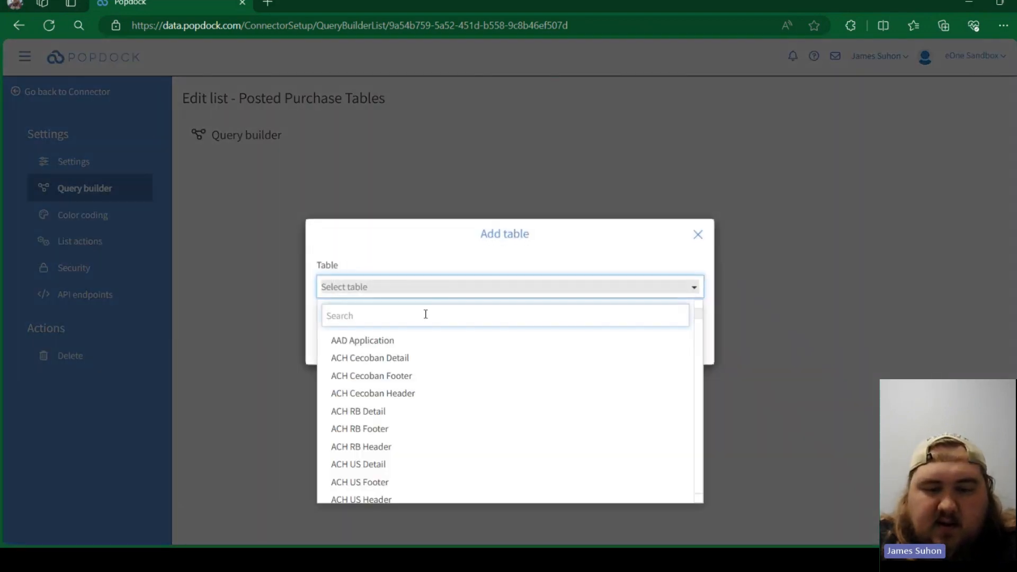
type("purchase")
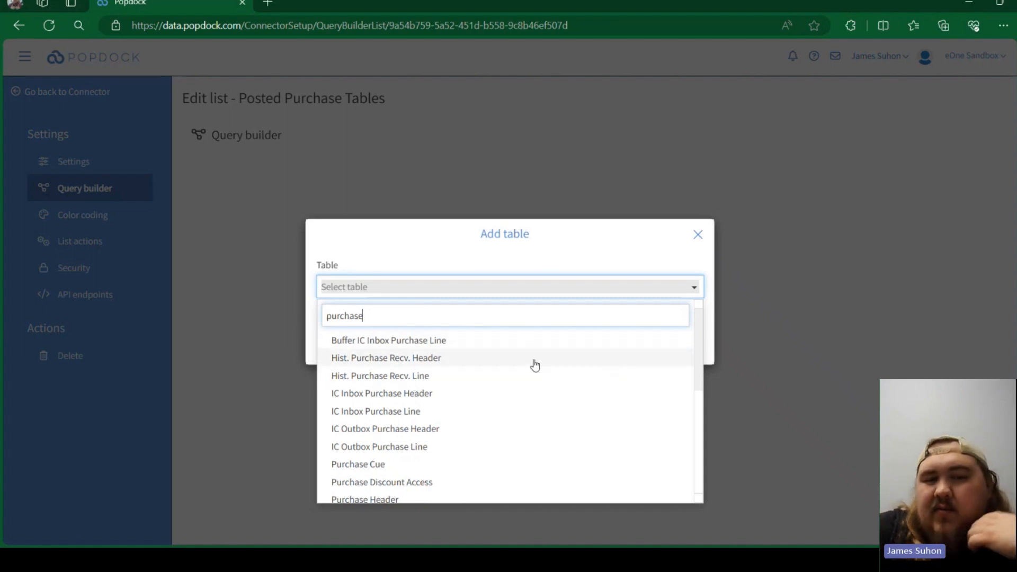
scroll(506, 374, "down", 1)
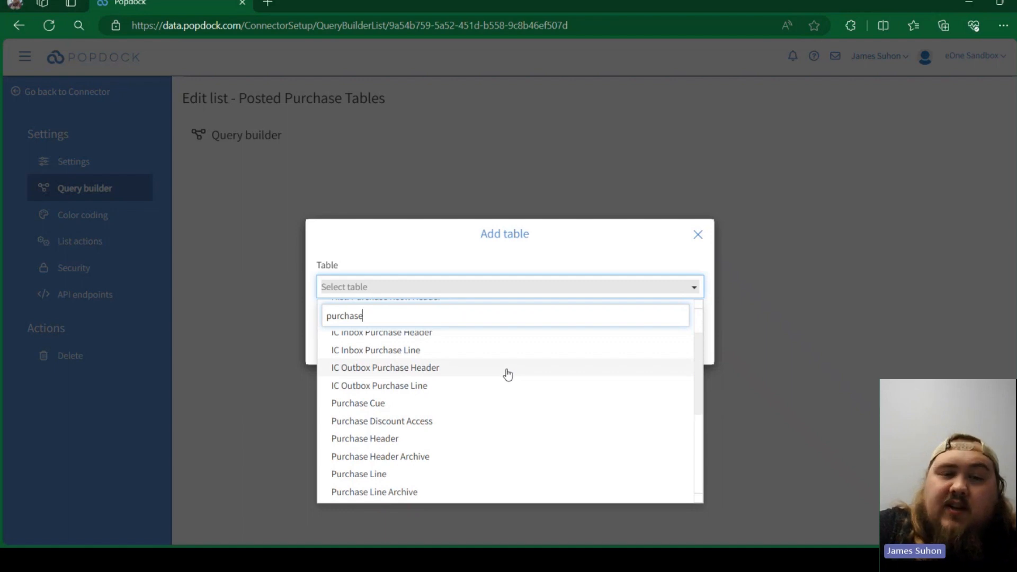
scroll(508, 374, "down", 1)
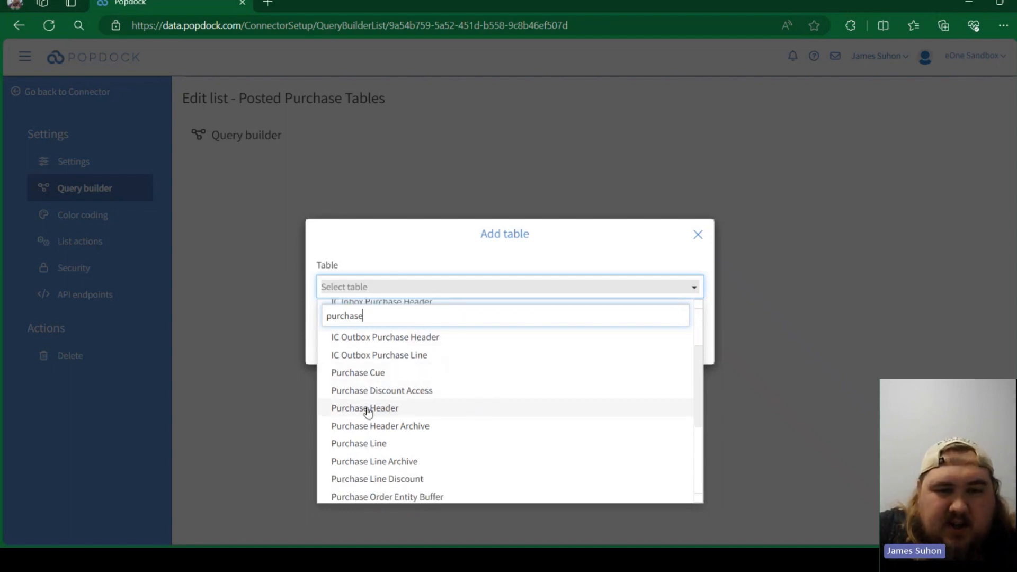
scroll(462, 420, "down", 2)
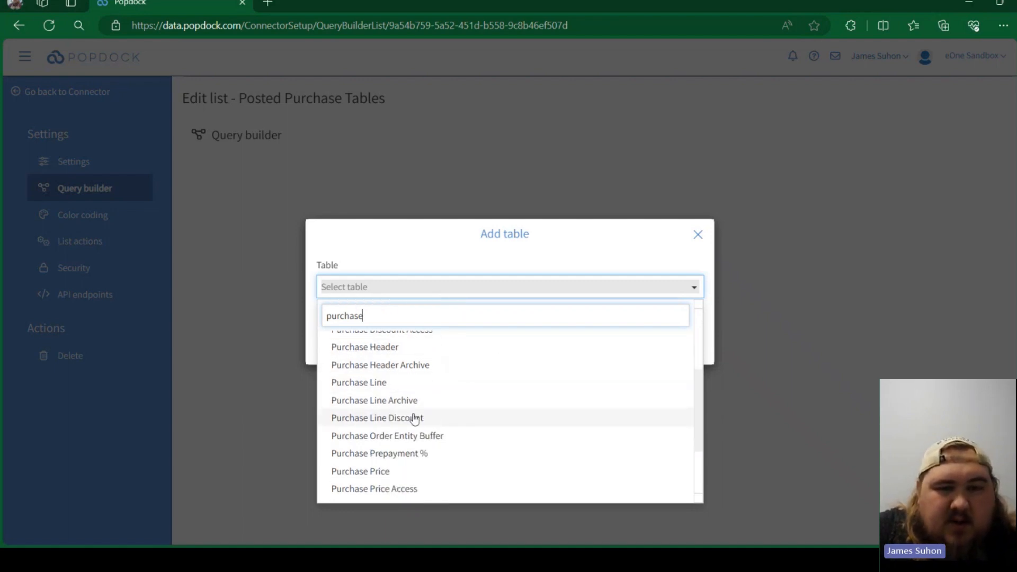
scroll(415, 420, "down", 3)
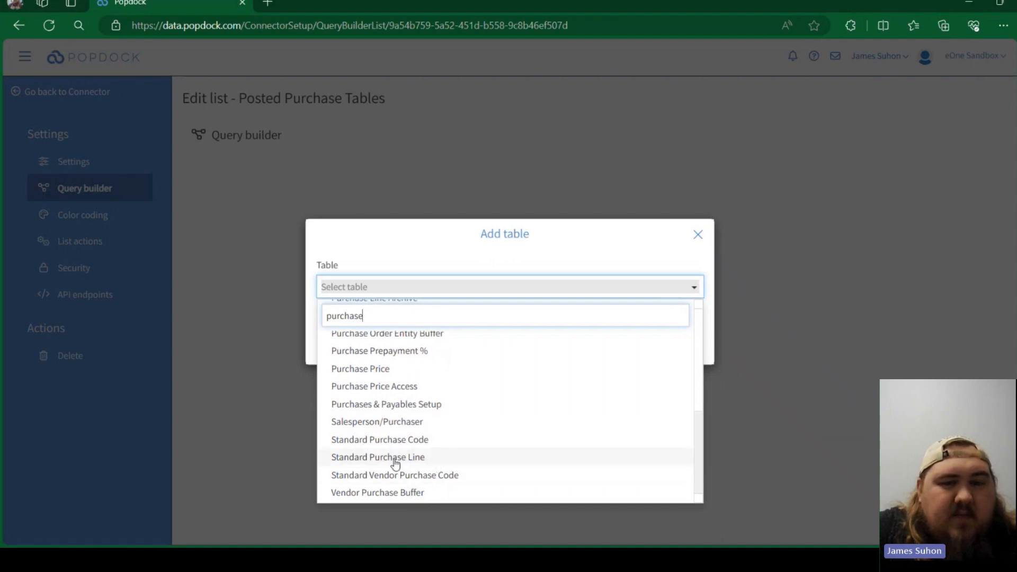
scroll(403, 453, "up", 5)
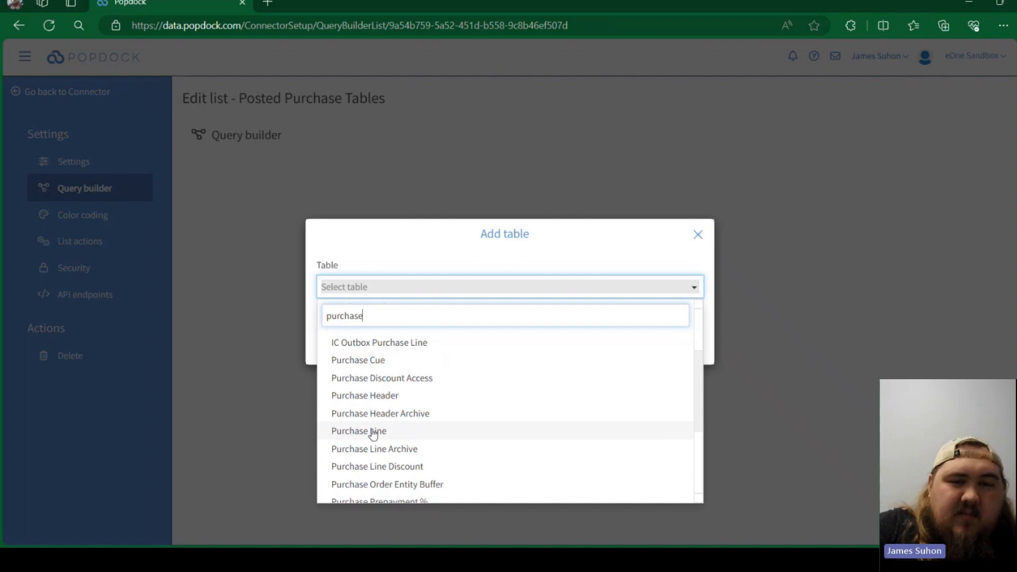
left_click(380, 397)
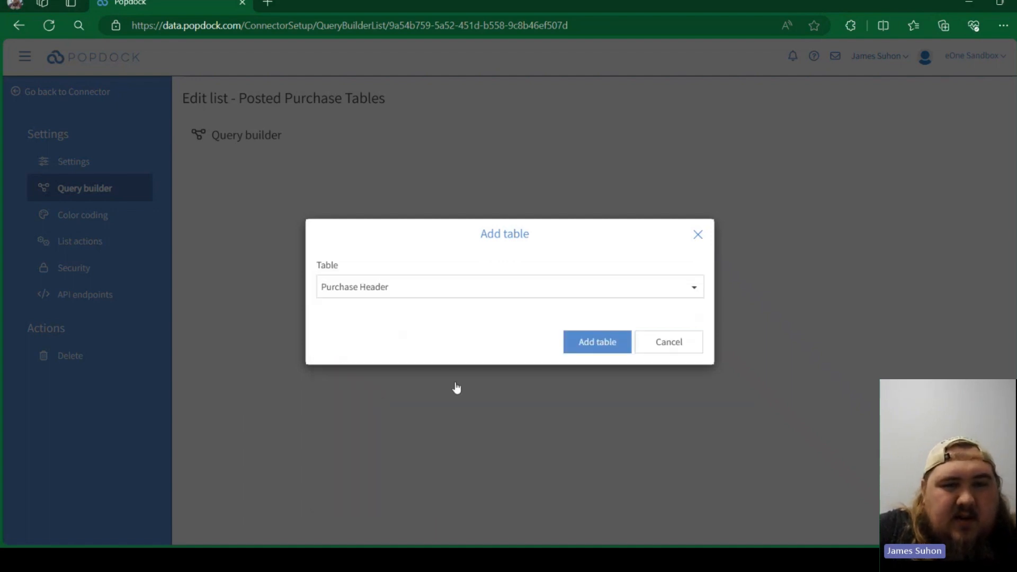
left_click(612, 344)
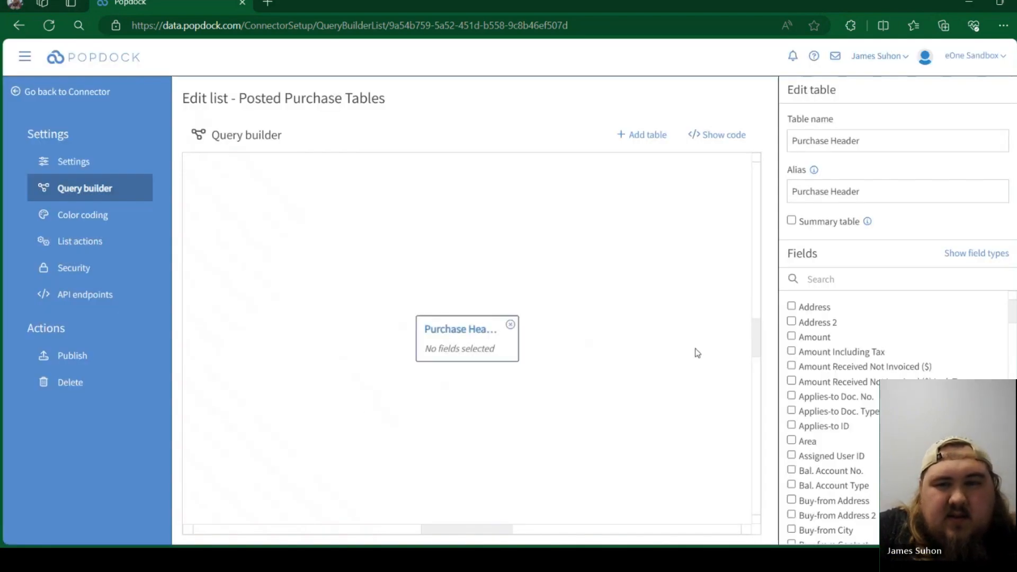
- Include the Address, Area and City fields from the Purchase Header table
scroll(899, 372, "down", 3)
scroll(898, 373, "down", 7)
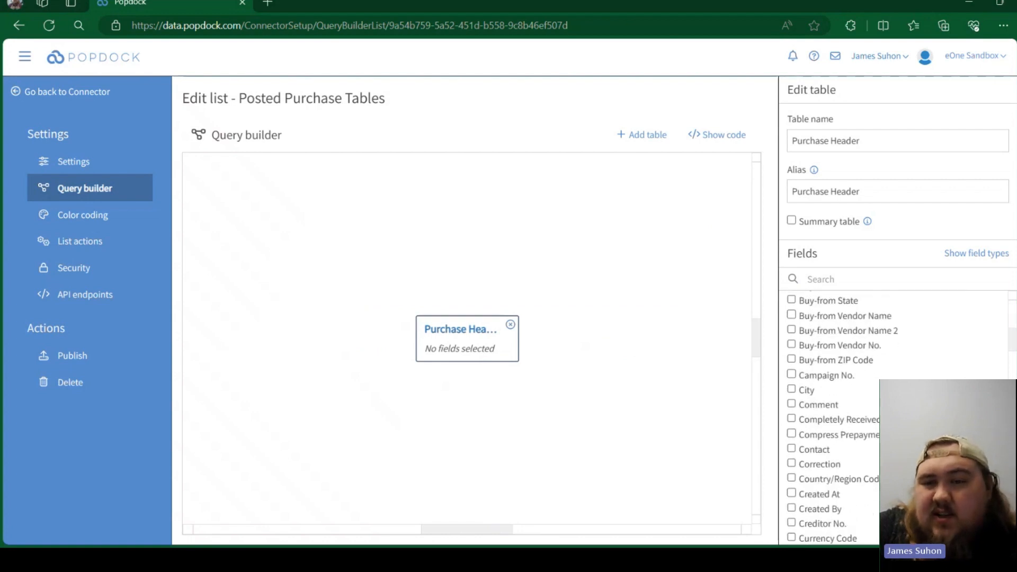
scroll(869, 389, "down", 10)
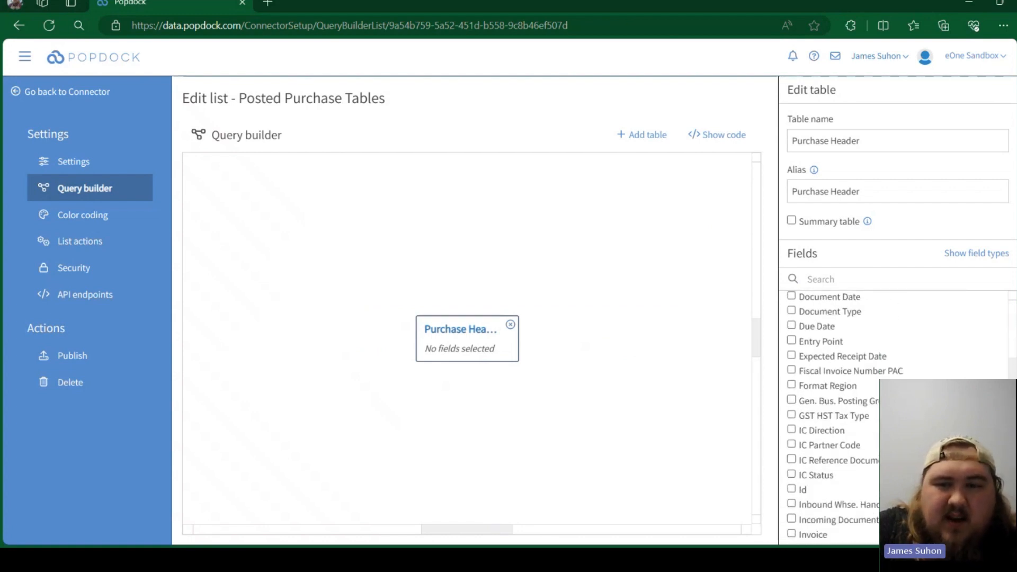
scroll(869, 389, "up", 20)
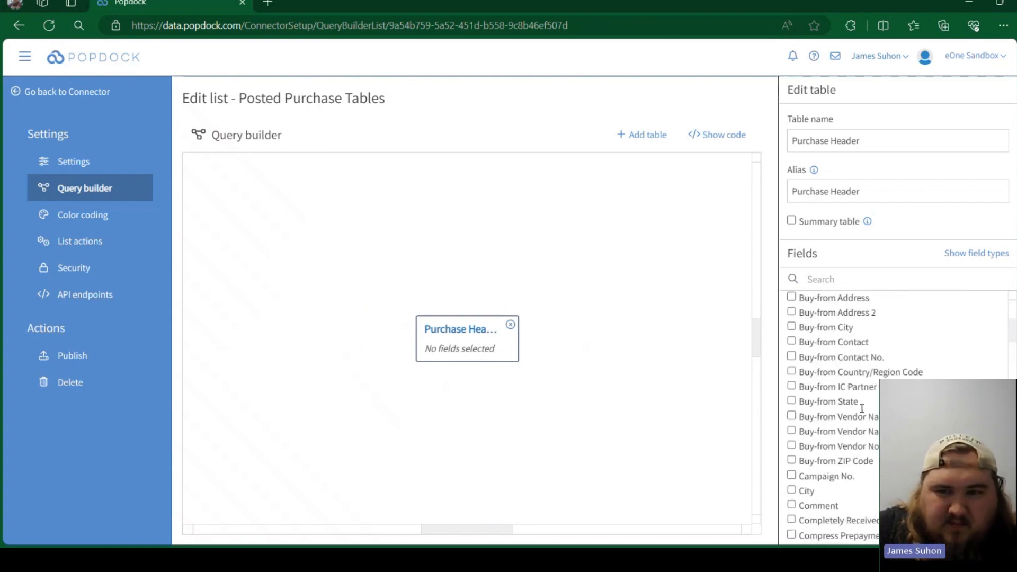
left_click(791, 307)
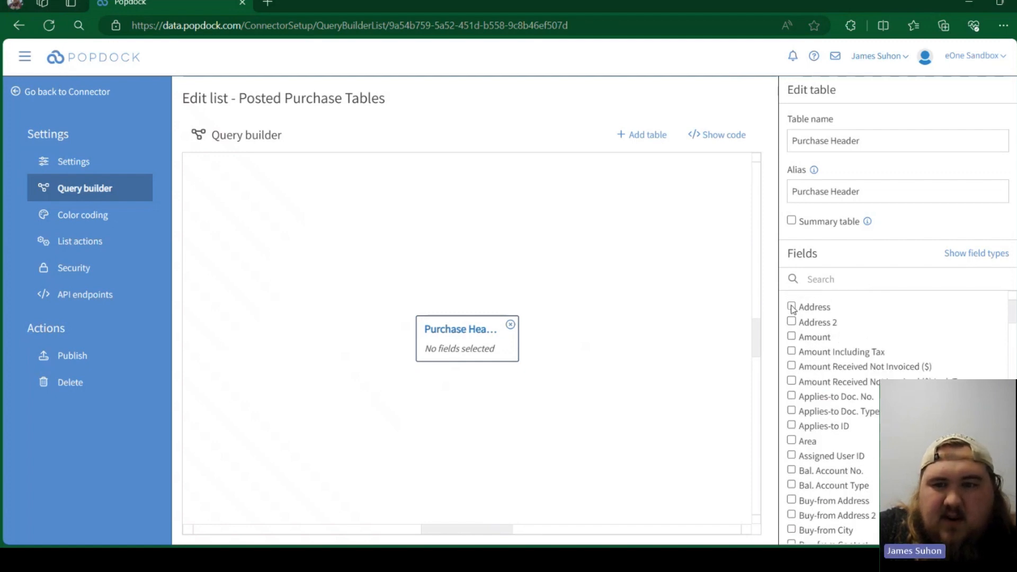
left_click(792, 440)
scroll(846, 375, "down", 4)
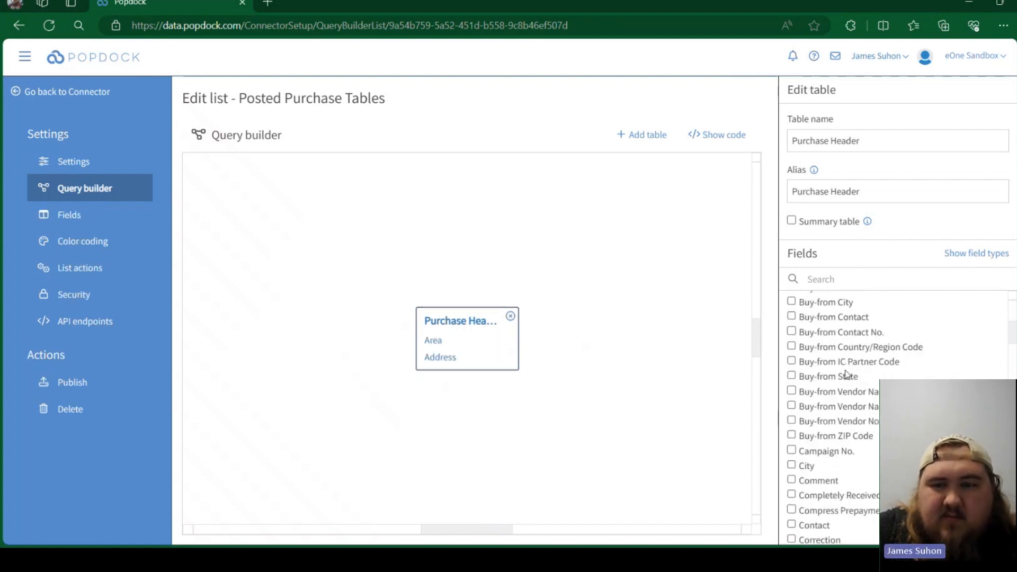
left_click(792, 465)
- Include the Document Type, Document Date and Due Date fields from the Purchase Header table
scroll(808, 451, "down", 5)
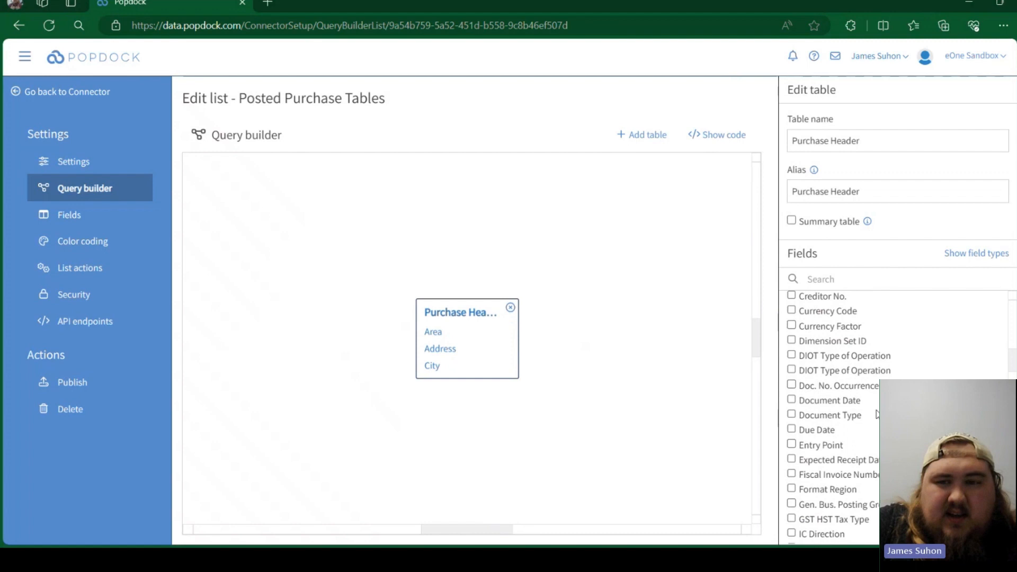
left_click(792, 416)
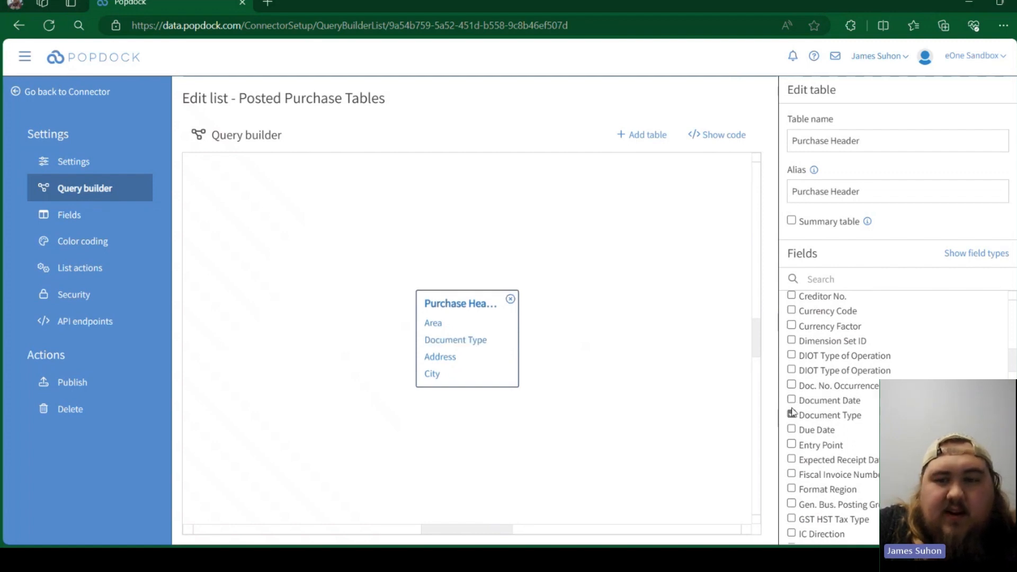
left_click(792, 401)
left_click(791, 429)
scroll(872, 398, "down", 8)
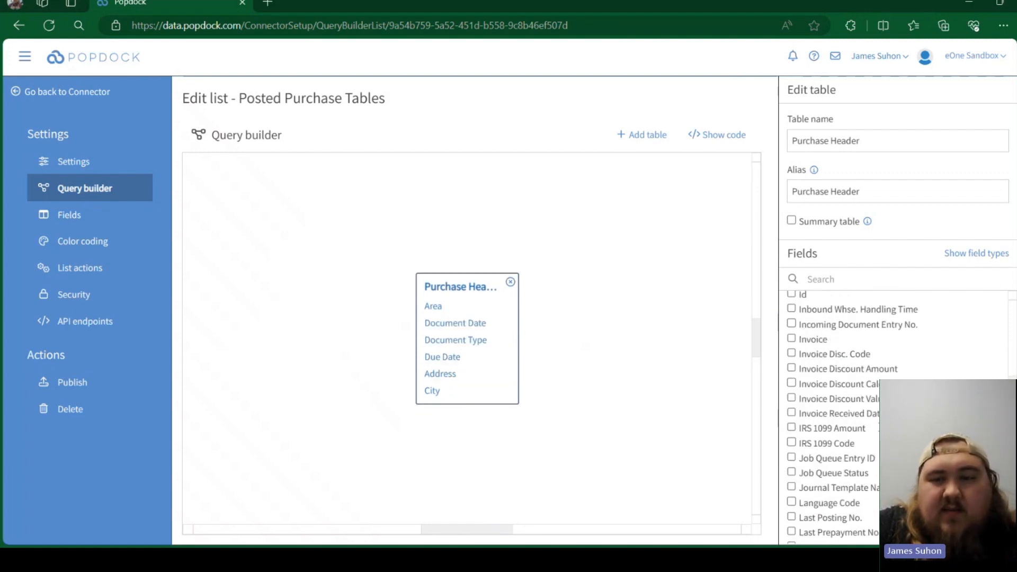
scroll(872, 398, "down", 7)
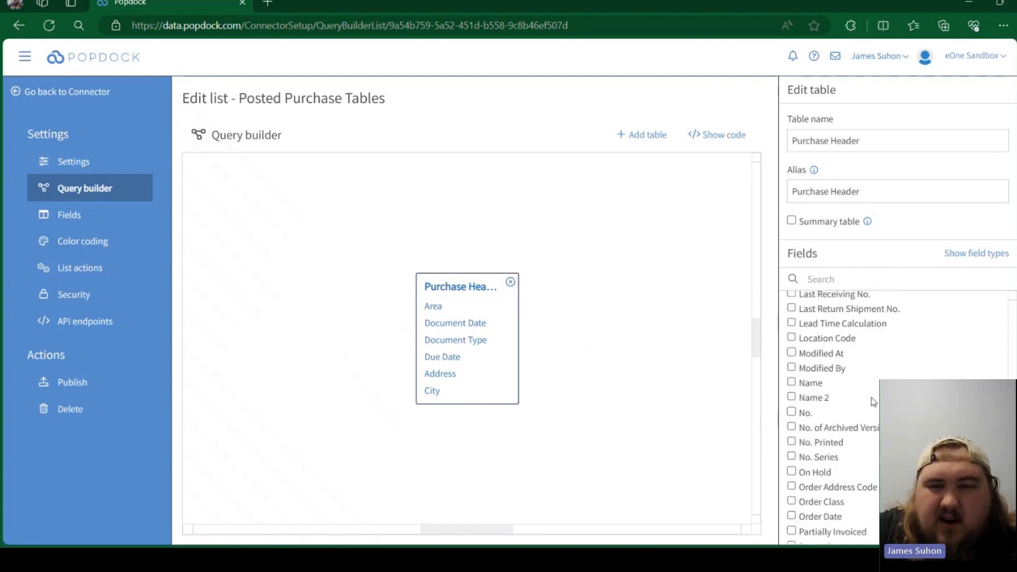
scroll(870, 400, "down", 6)
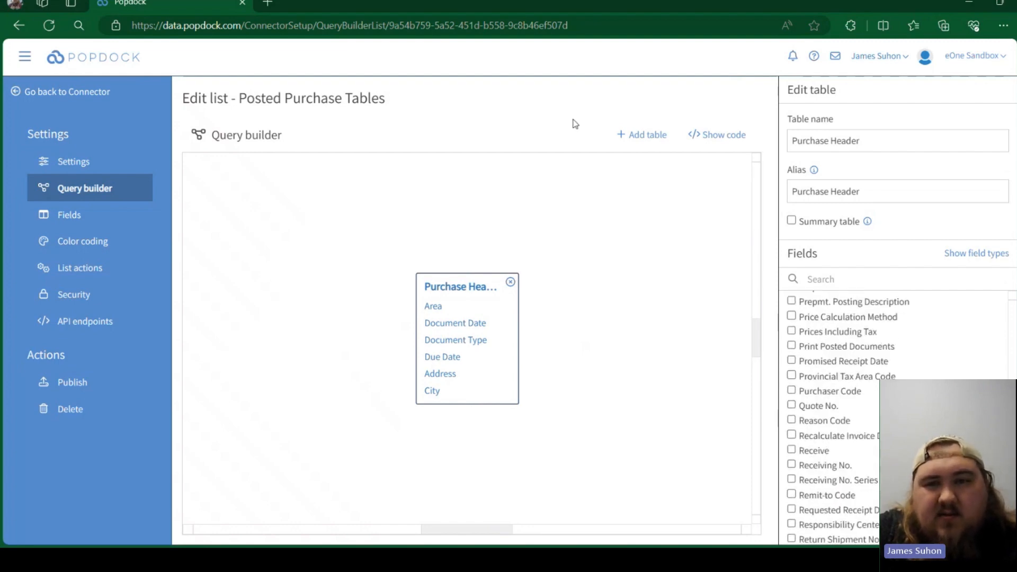
- Add Purchase Line as a table joined from Purchase Header, linking the header's Address field to a field of the line table
left_click(631, 142)
left_click(440, 289)
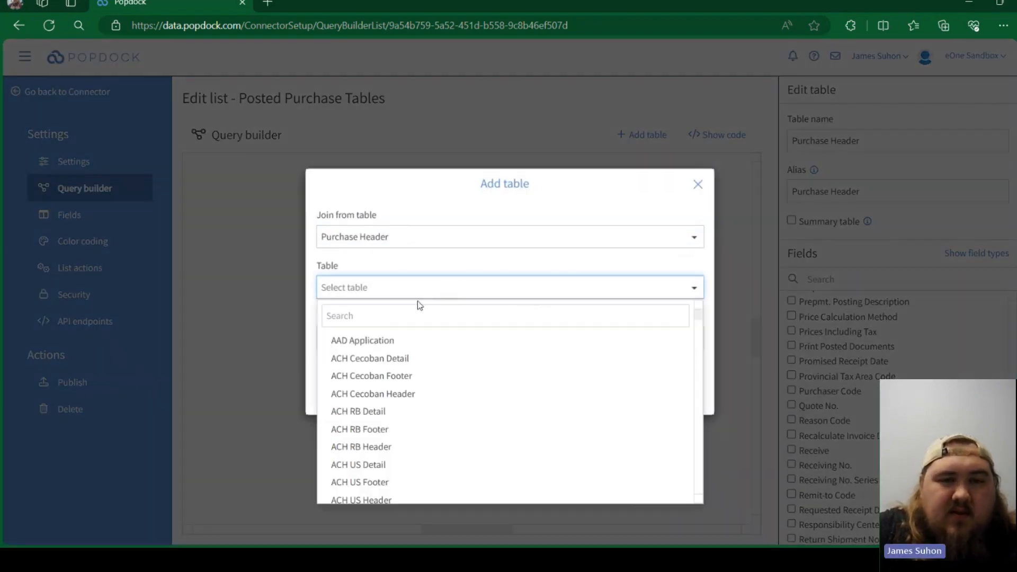
type("purchase line")
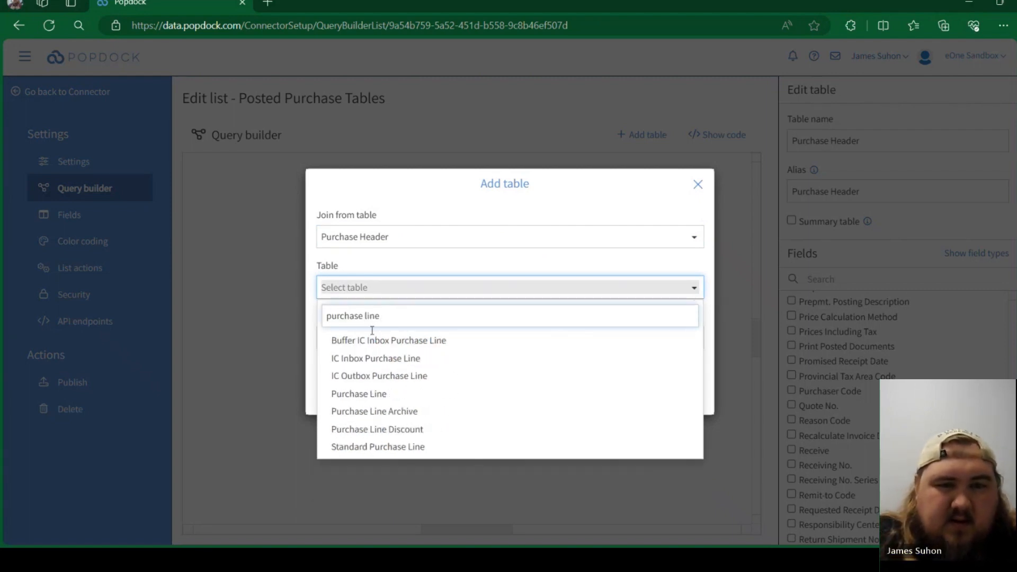
left_click(358, 396)
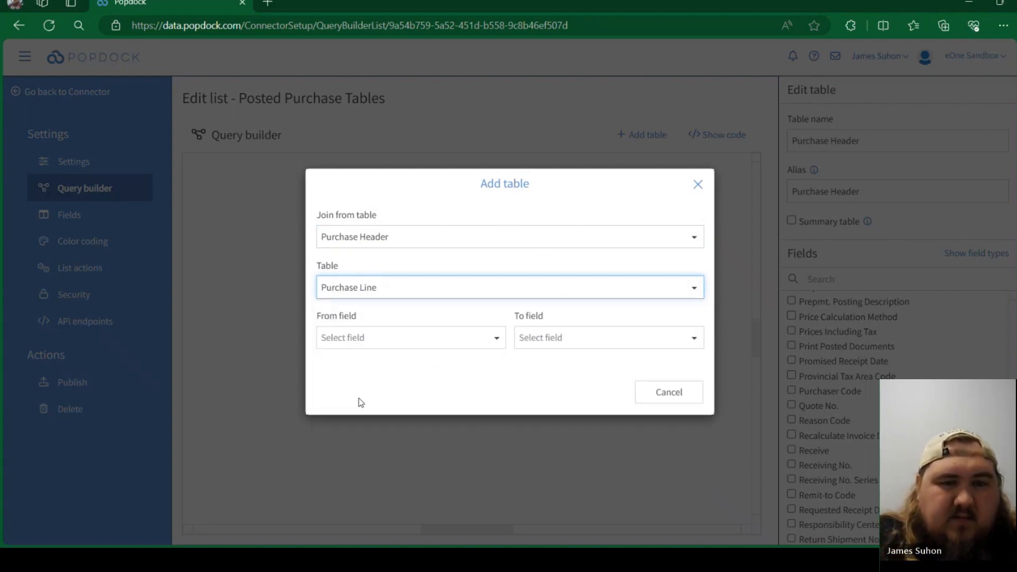
left_click(456, 339)
left_click(370, 392)
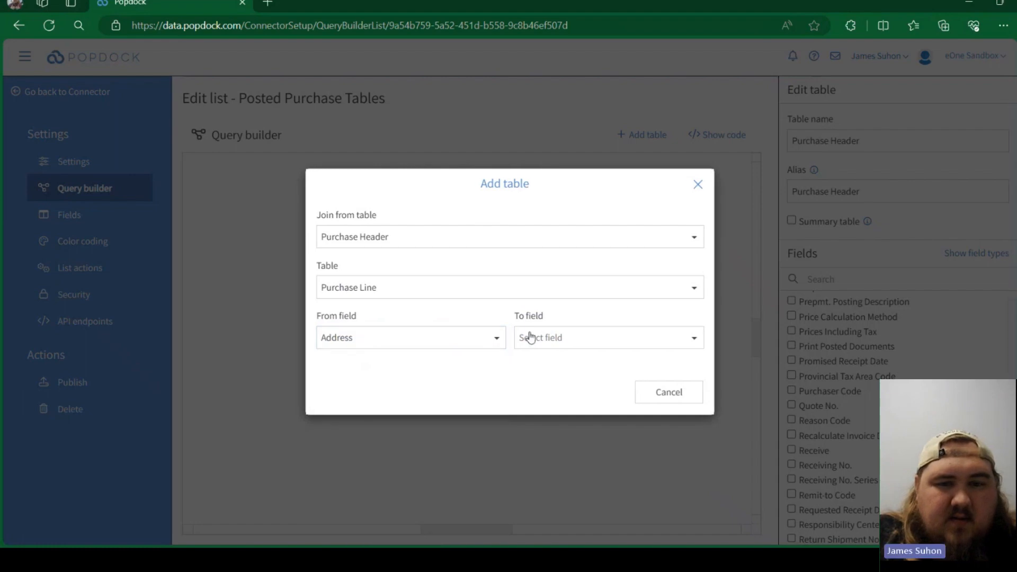
left_click(539, 343)
left_click(533, 408)
left_click(583, 394)
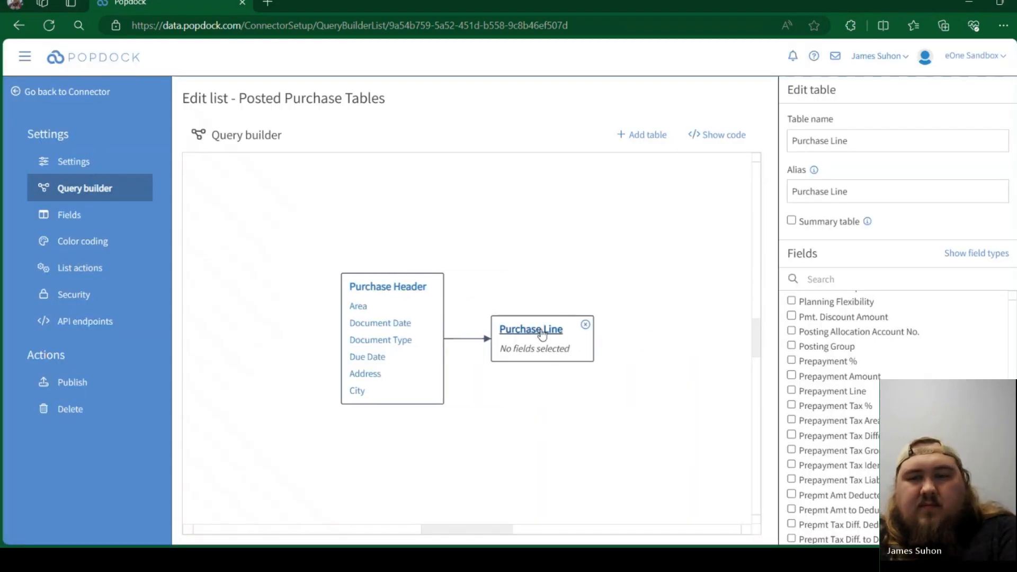
- Include the Amount, Area and Bin Code fields from the Purchase Line table
scroll(947, 375, "up", 5)
scroll(946, 375, "up", 15)
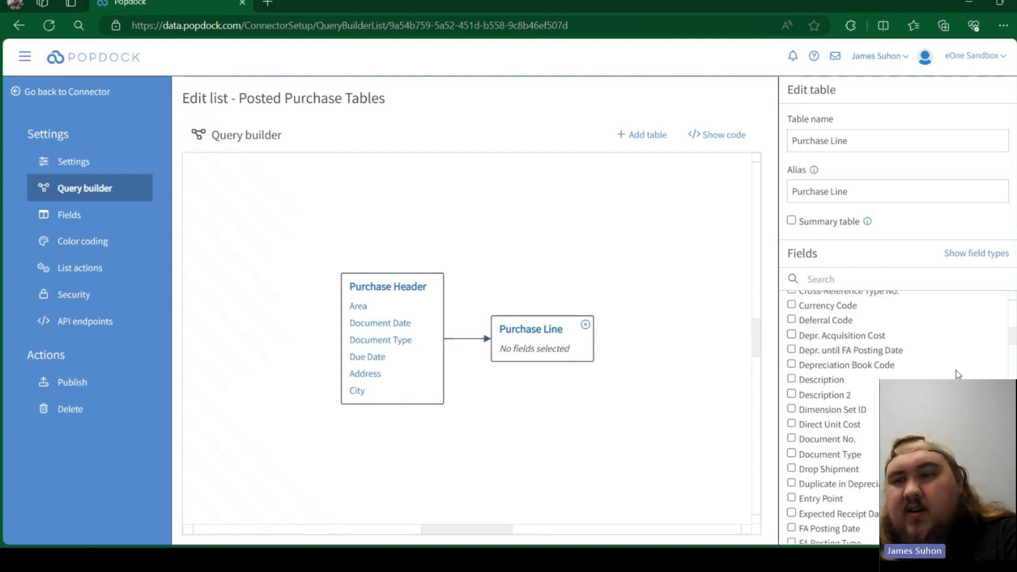
left_click(802, 379)
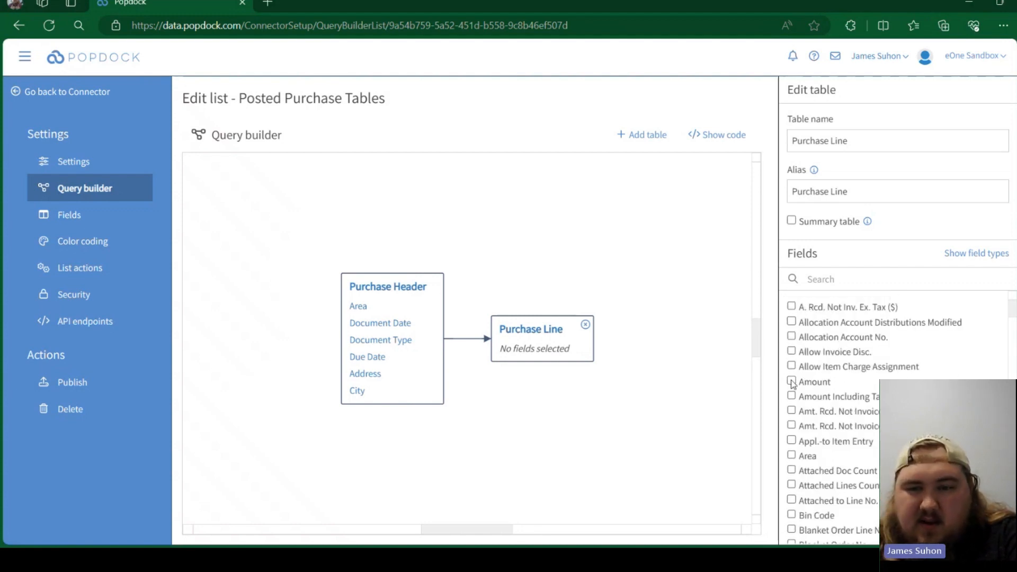
left_click(794, 457)
scroll(800, 477, "down", 1)
left_click(800, 477)
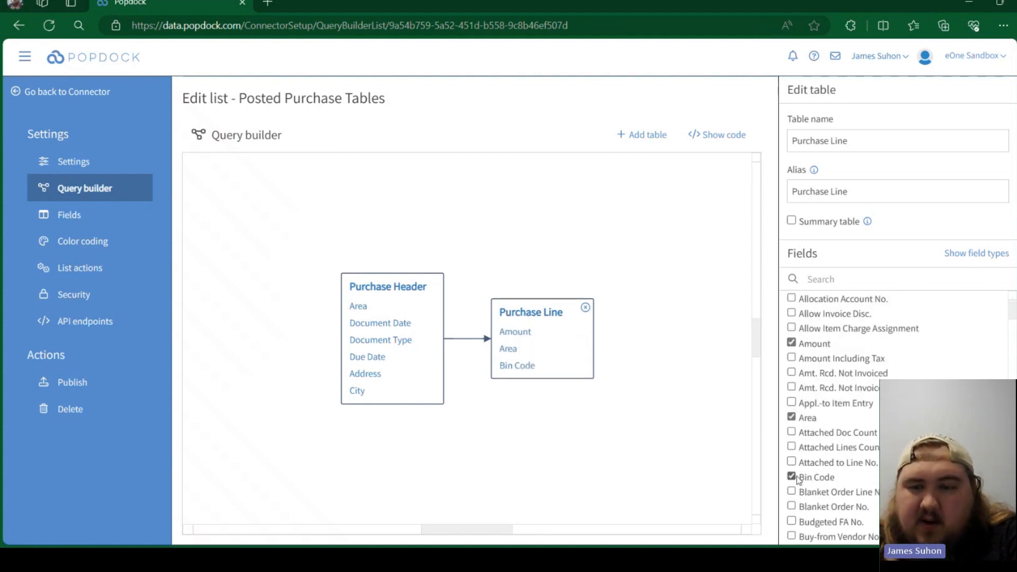
scroll(826, 435, "down", 10)
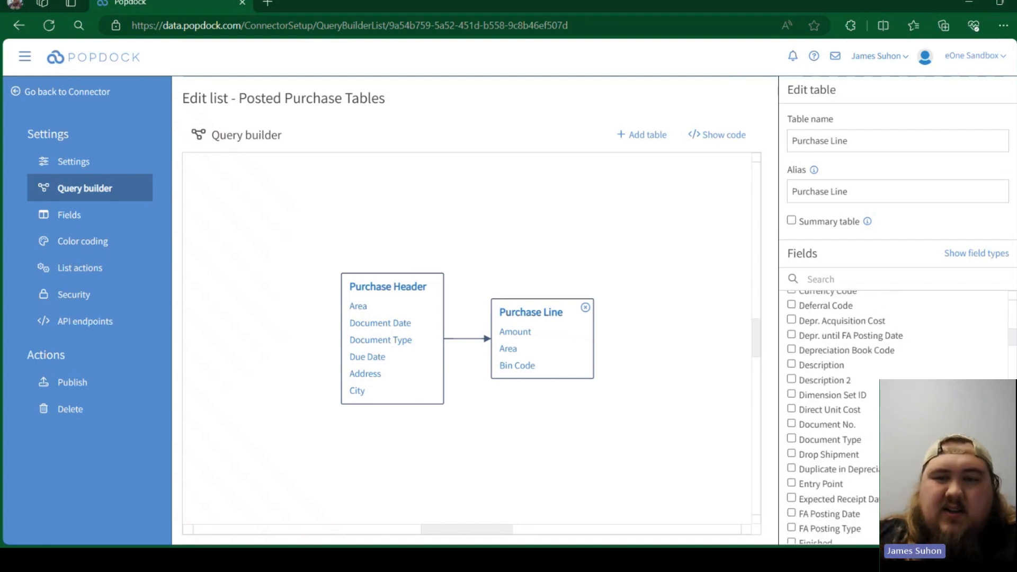
scroll(801, 408, "down", 1)
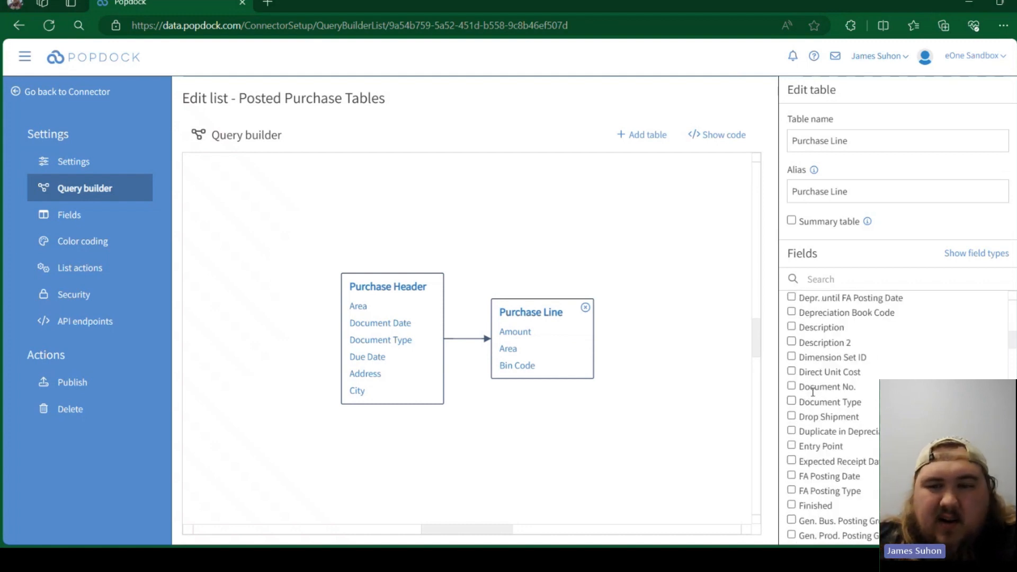
scroll(812, 396, "down", 6)
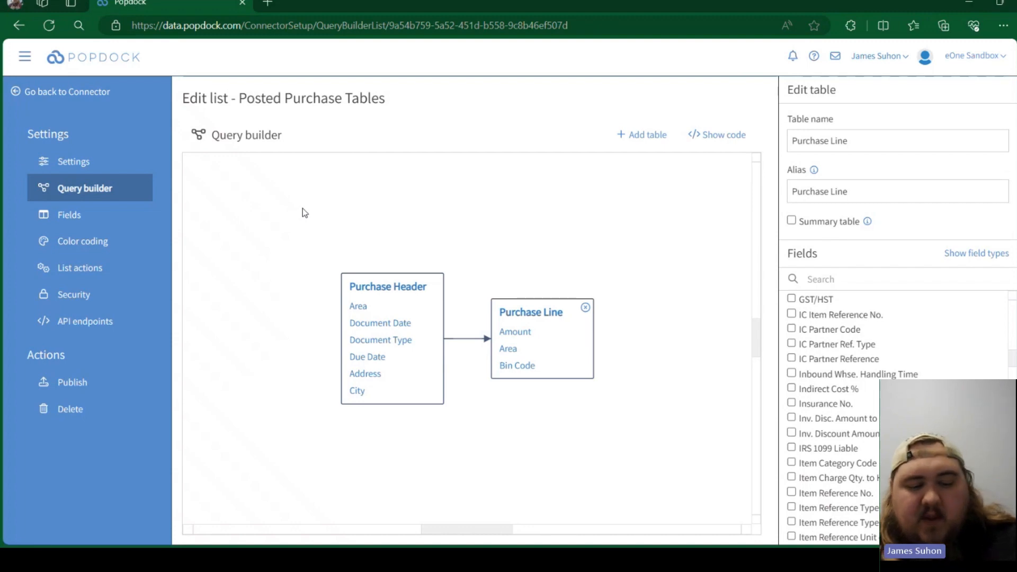
- Return to the connector's lists and open the field settings of the Posted sales invoices list
left_click(90, 91)
scroll(357, 239, "down", 12)
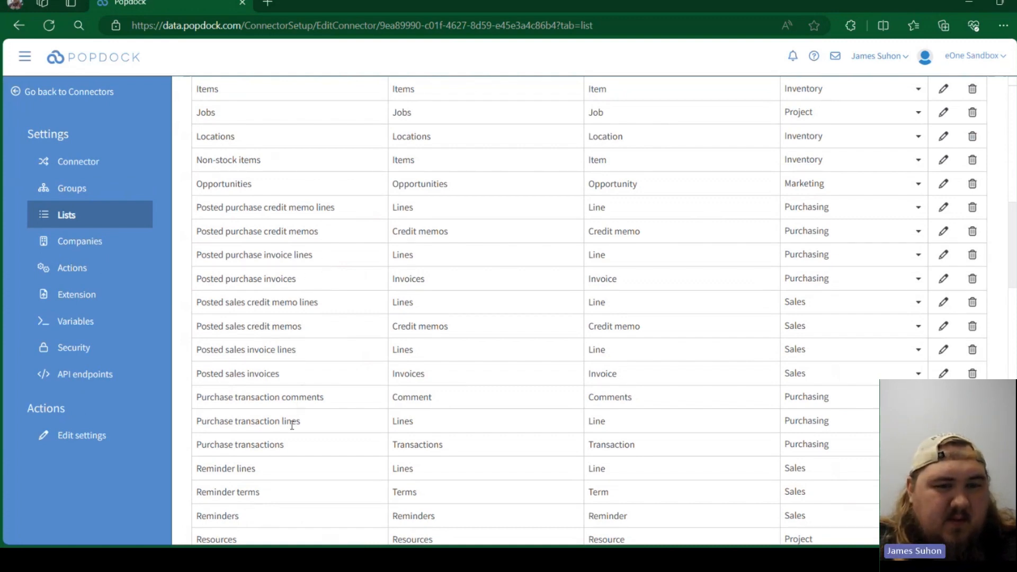
left_click(940, 374)
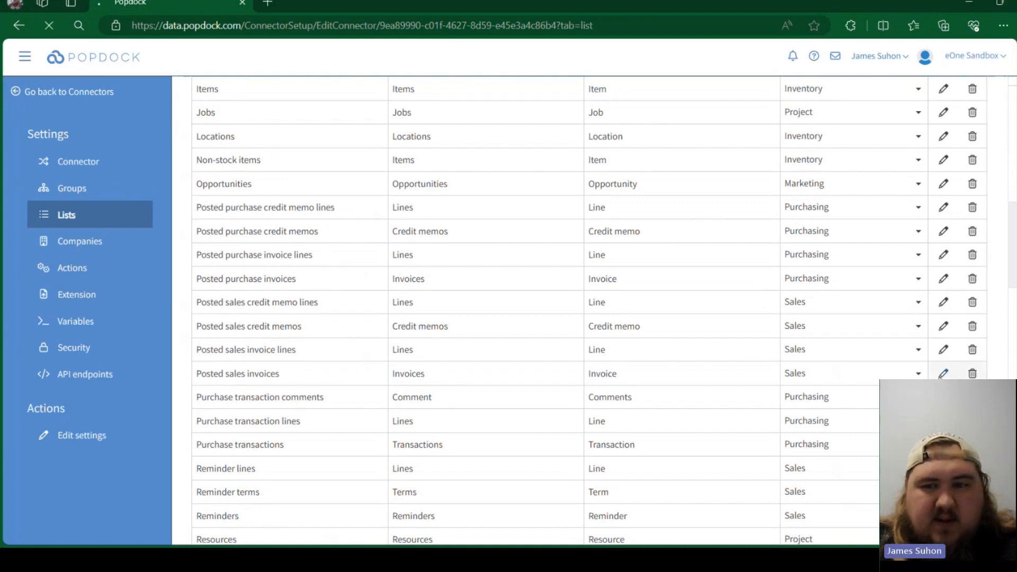
left_click(149, 196)
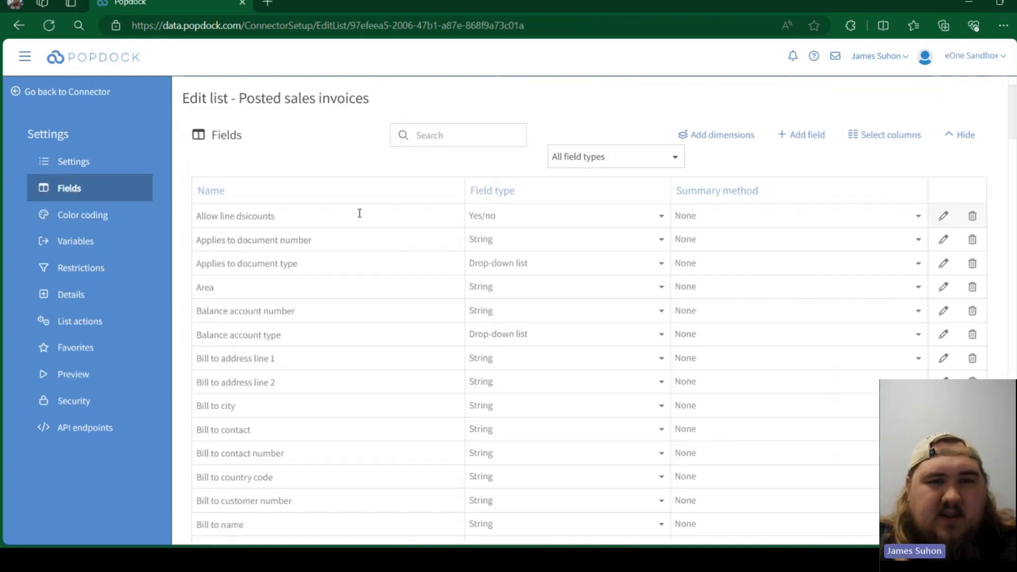
- Review the available fields of the Posted sales invoices list, including their field types and summary methods
scroll(302, 212, "down", 4)
scroll(293, 273, "down", 18)
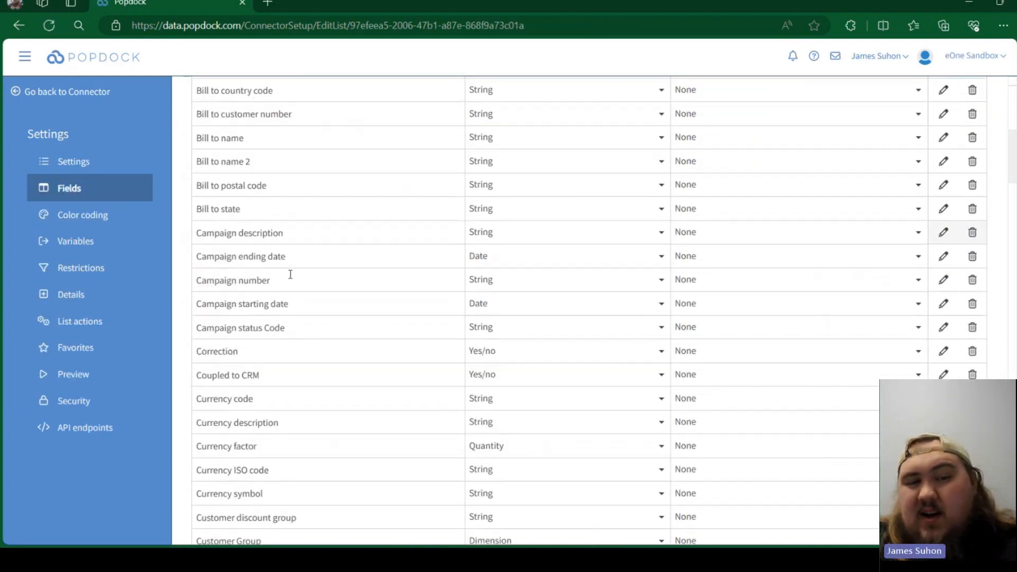
scroll(315, 330, "down", 20)
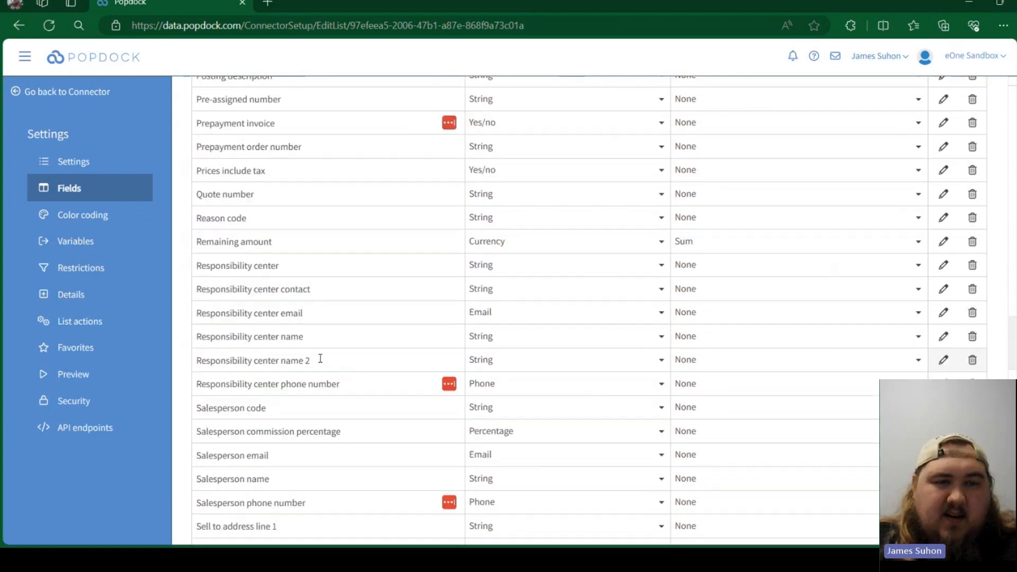
scroll(320, 362, "down", 20)
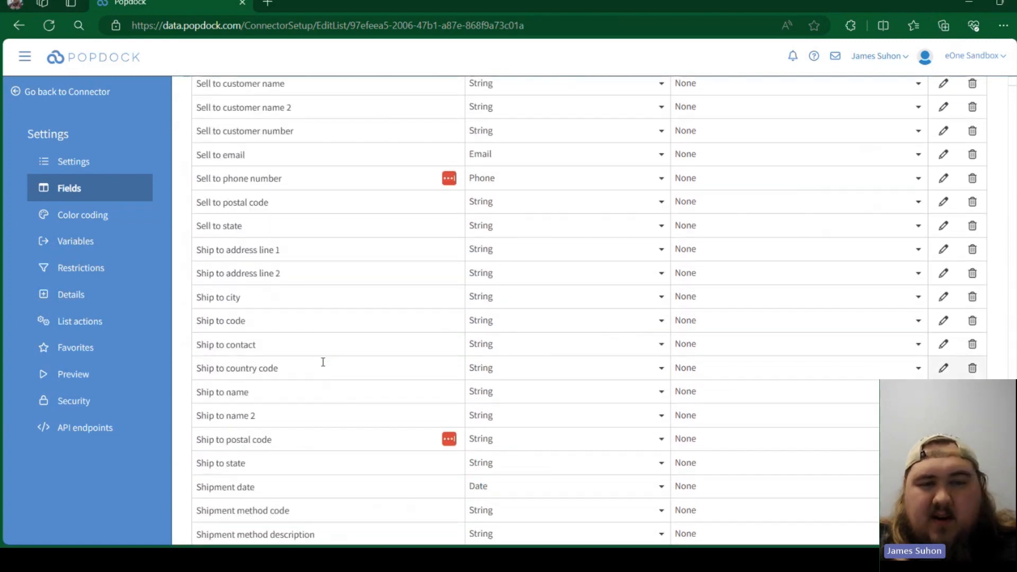
scroll(332, 376, "up", 20)
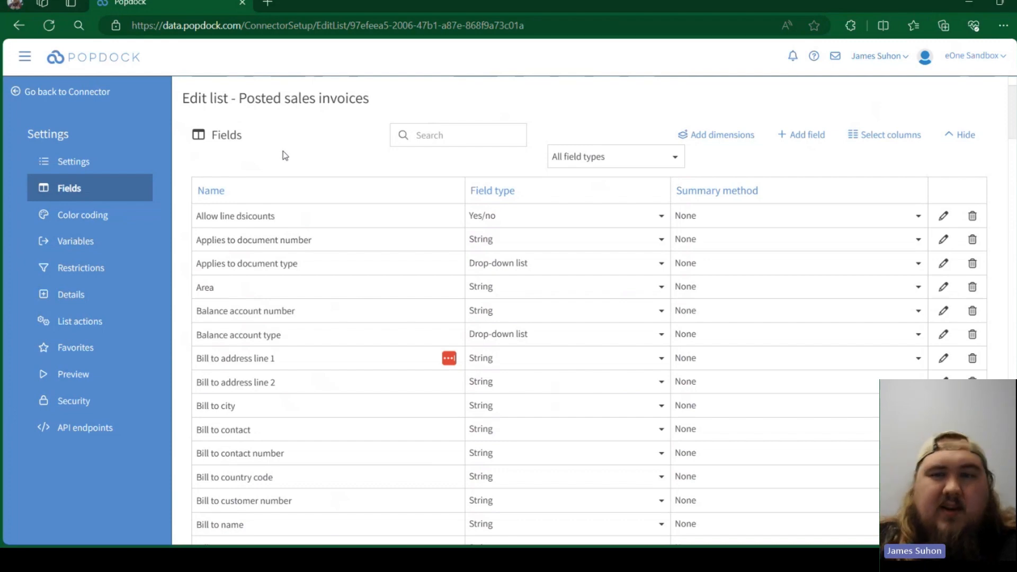
- Open the Business Manager page of Dynamics 365 Business Central in a new browser tab, signing in with the administrator account
left_click(269, 4)
left_click(1000, 50)
scroll(739, 477, "down", 3)
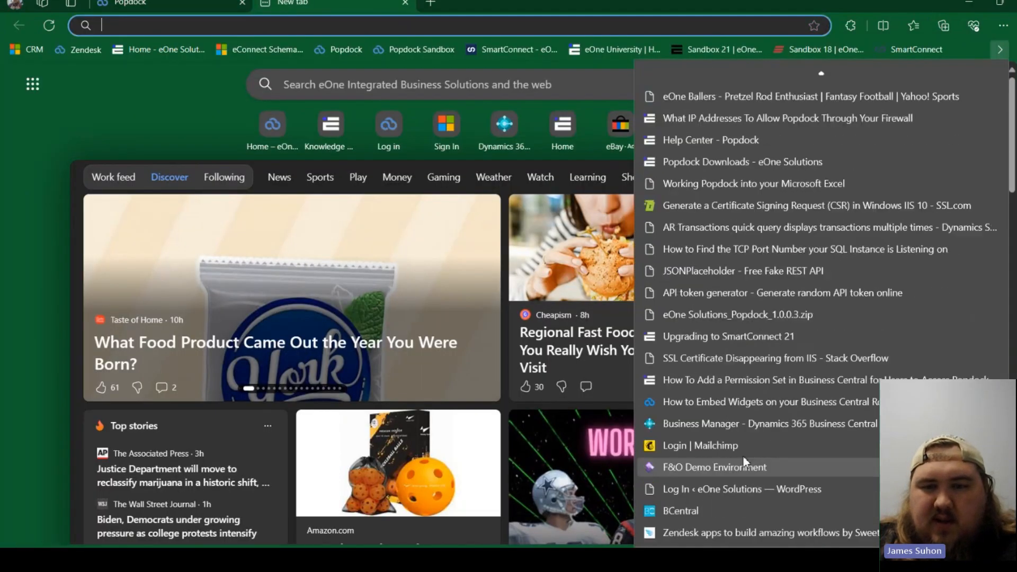
left_click(740, 426)
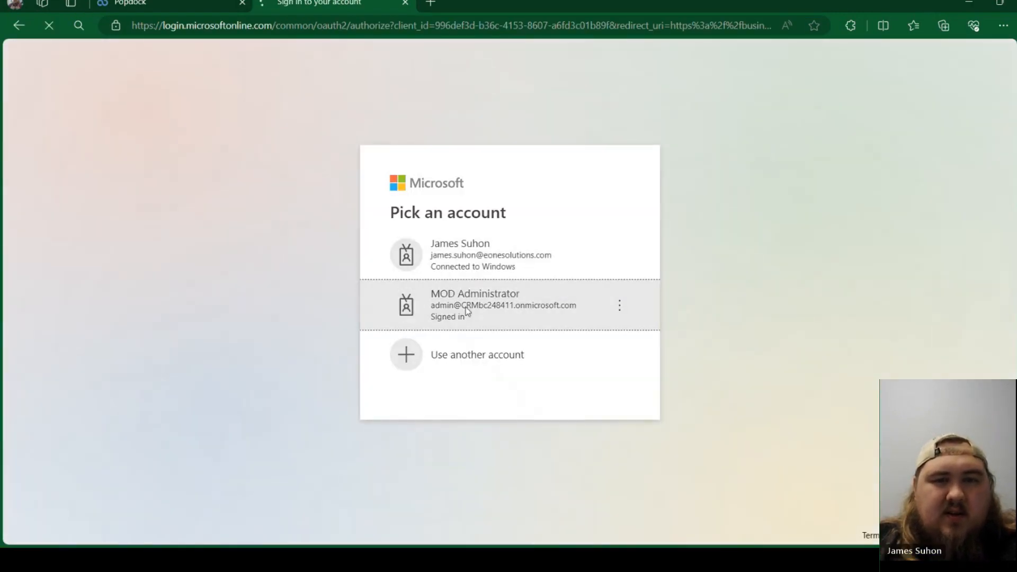
left_click(466, 307)
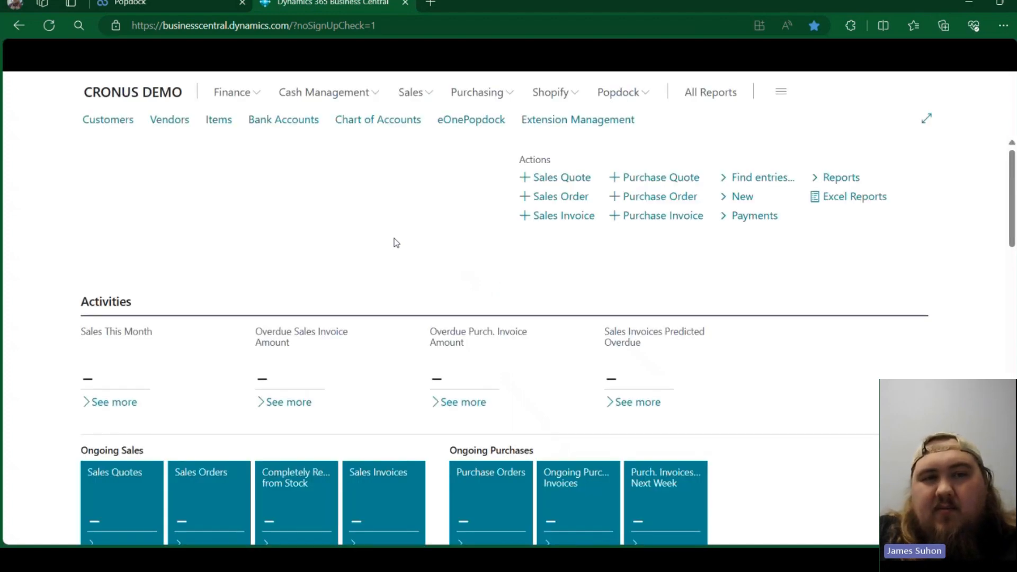
- Search Business Central for "general ledger" and open the General Ledger Entries page
left_click(258, 95)
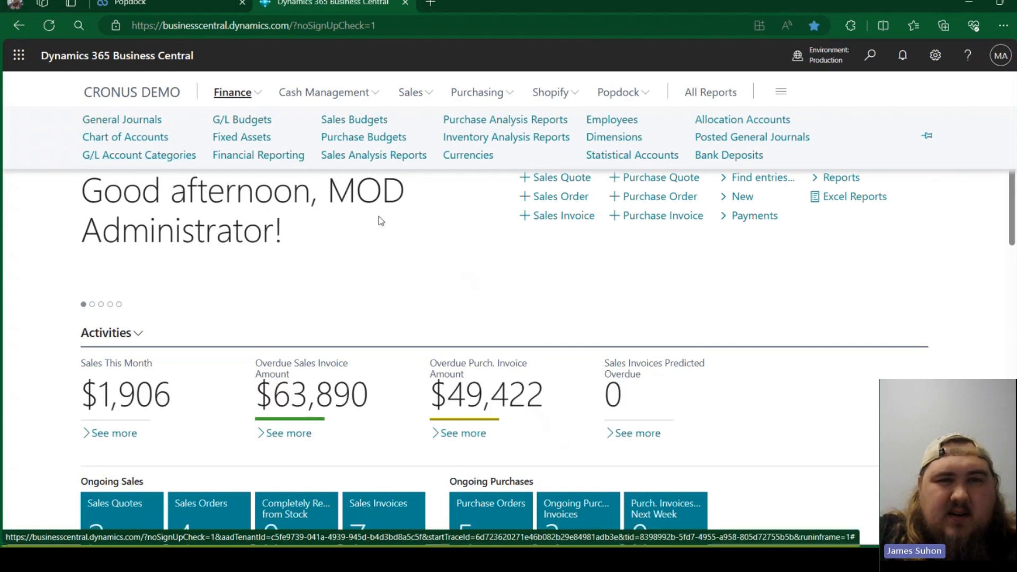
left_click(870, 55)
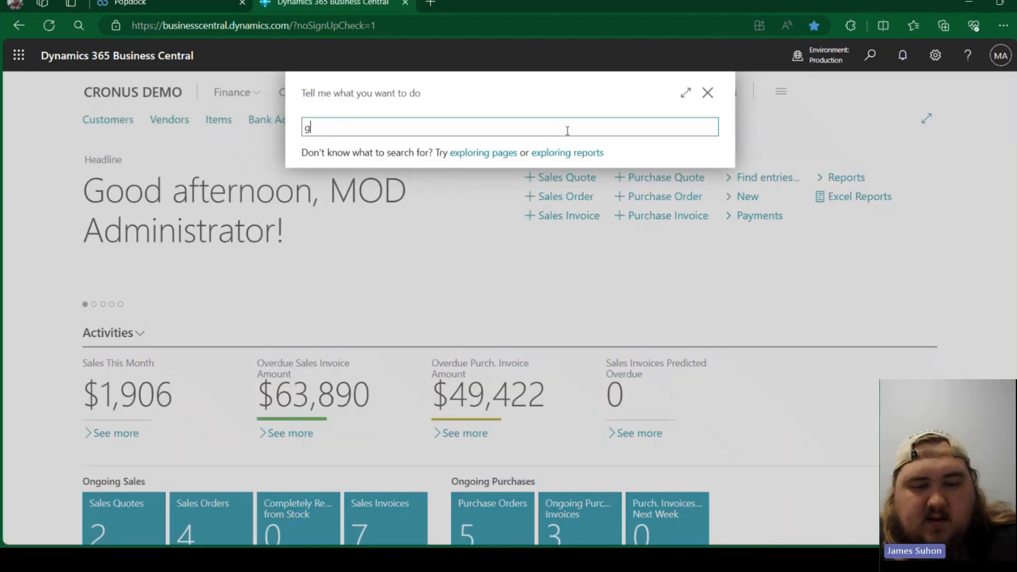
type("general ledger")
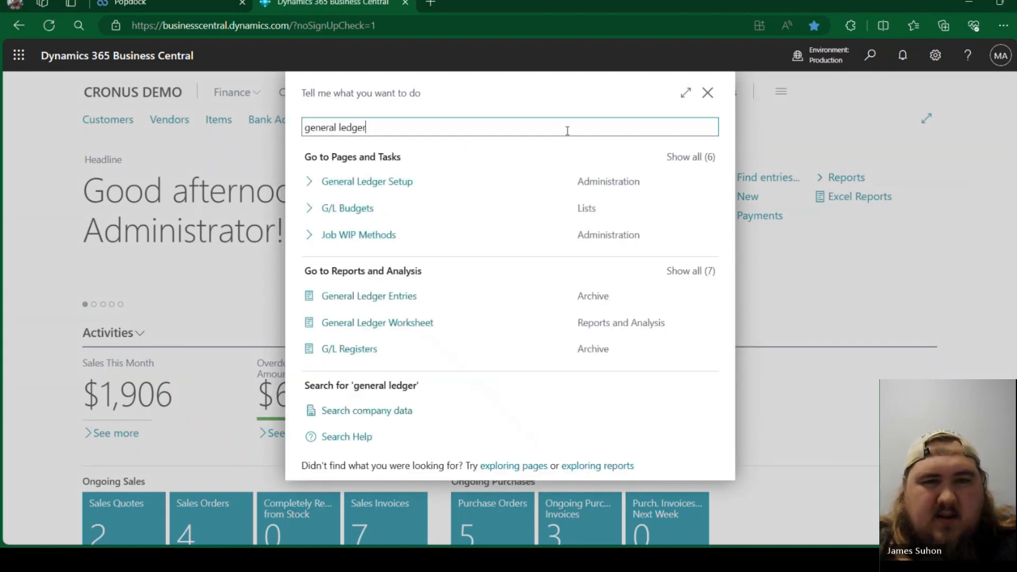
left_click(351, 306)
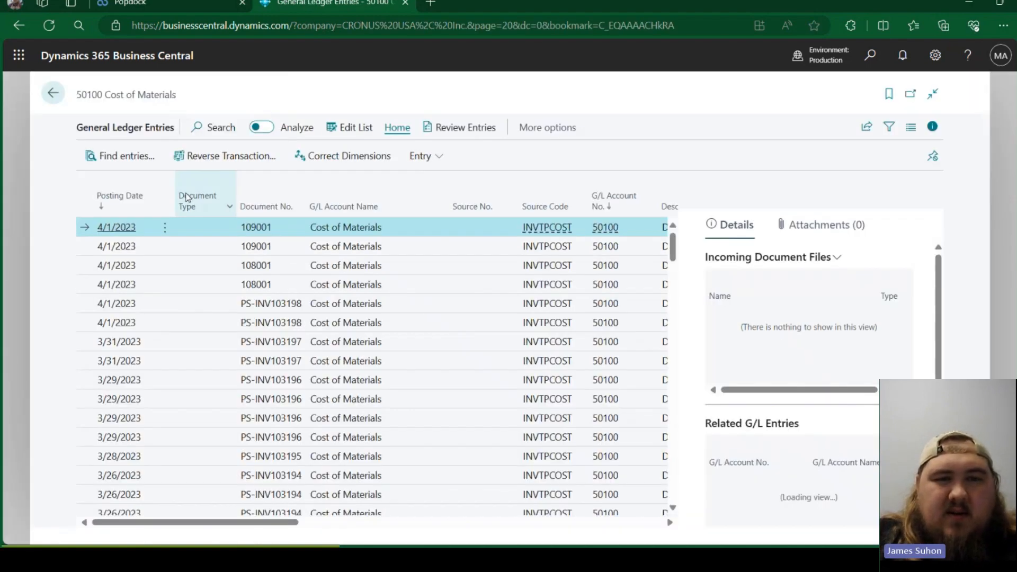
scroll(393, 326, "down", 2)
scroll(393, 319, "up", 2)
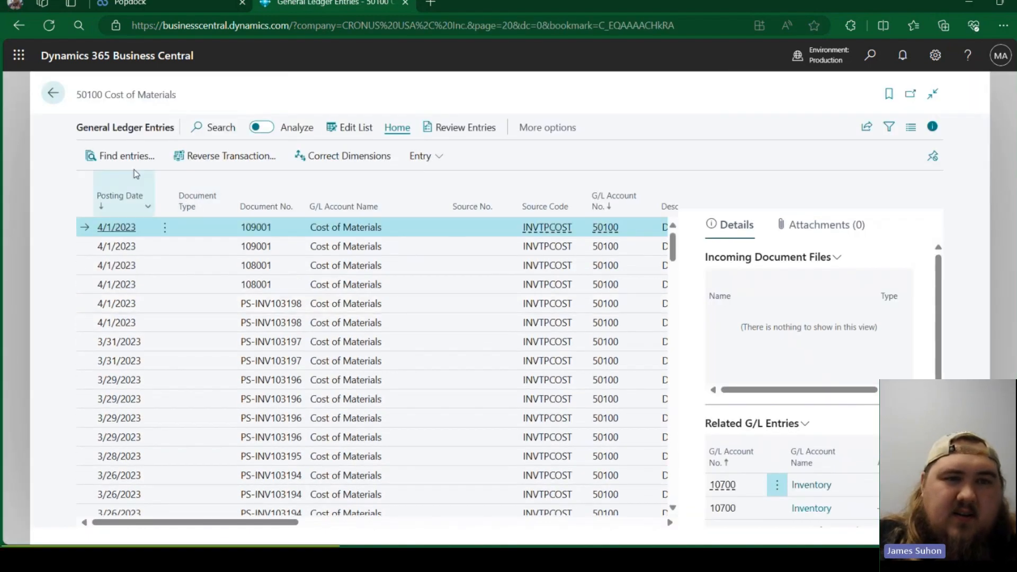
- Inspect the General Ledger Entries page and its data through Help & Support, and close the Help pane
left_click(936, 56)
left_click(968, 56)
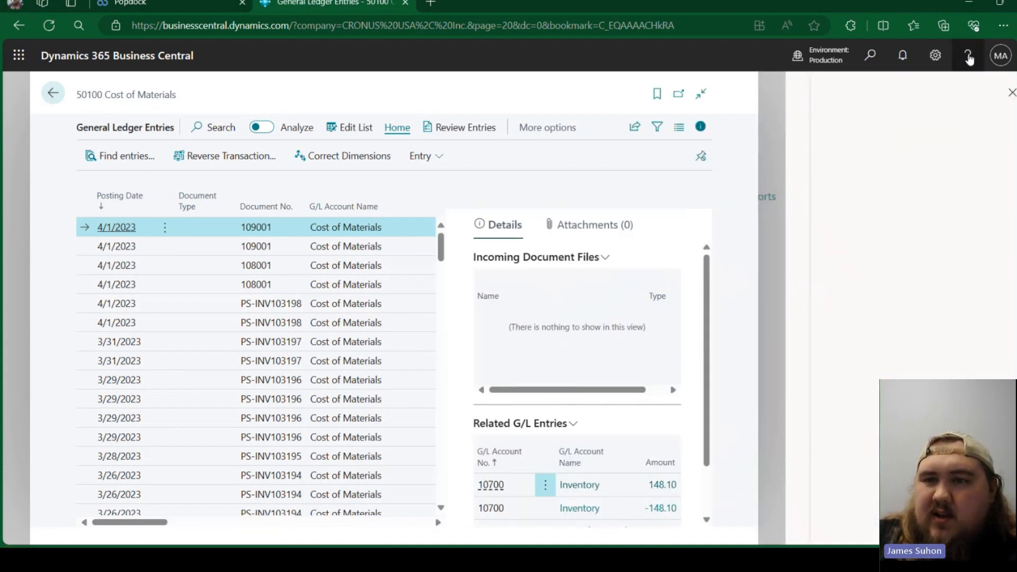
left_click(857, 447)
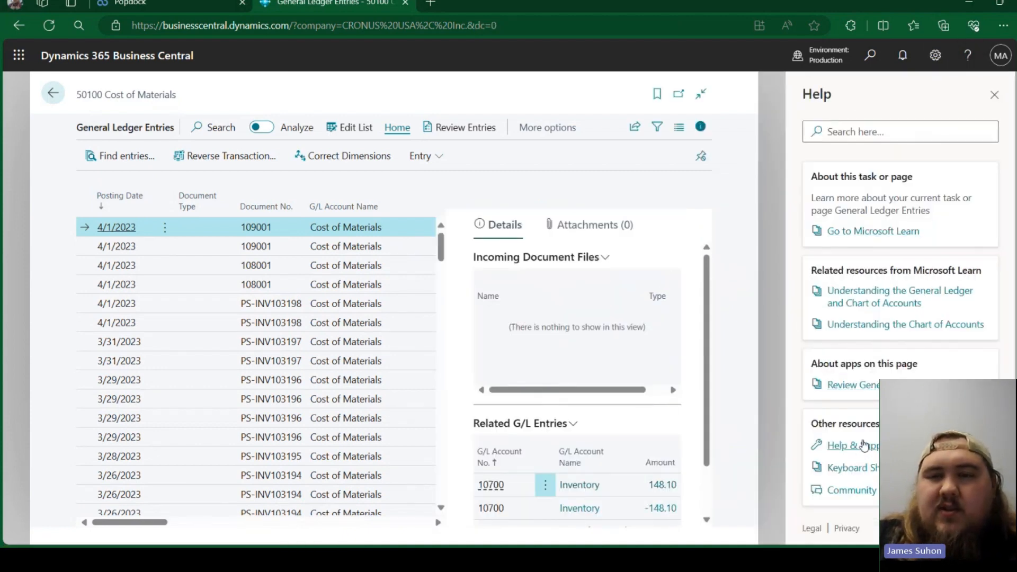
scroll(180, 403, "down", 1)
double_click(161, 415)
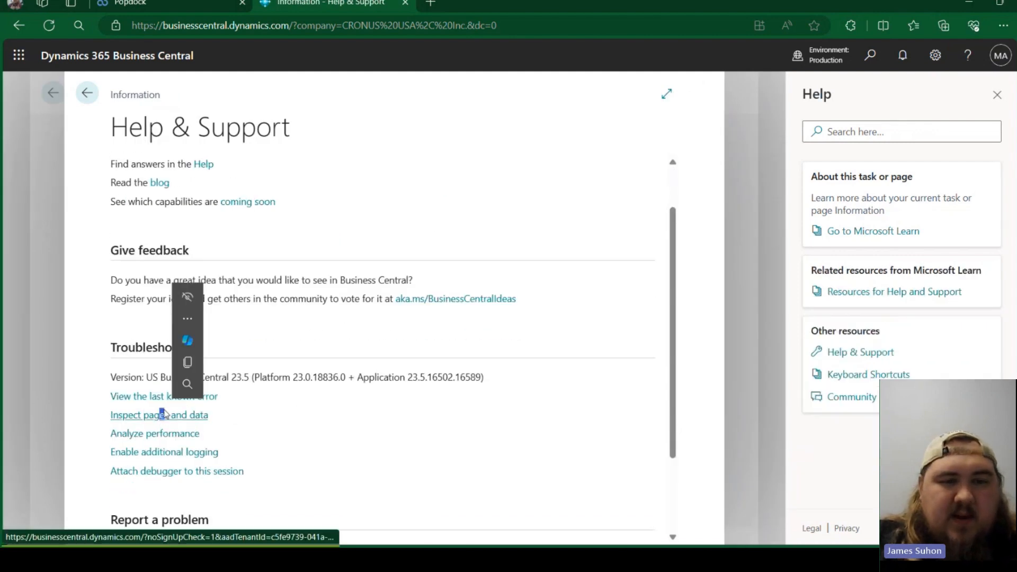
key("ctrl+alt+F1")
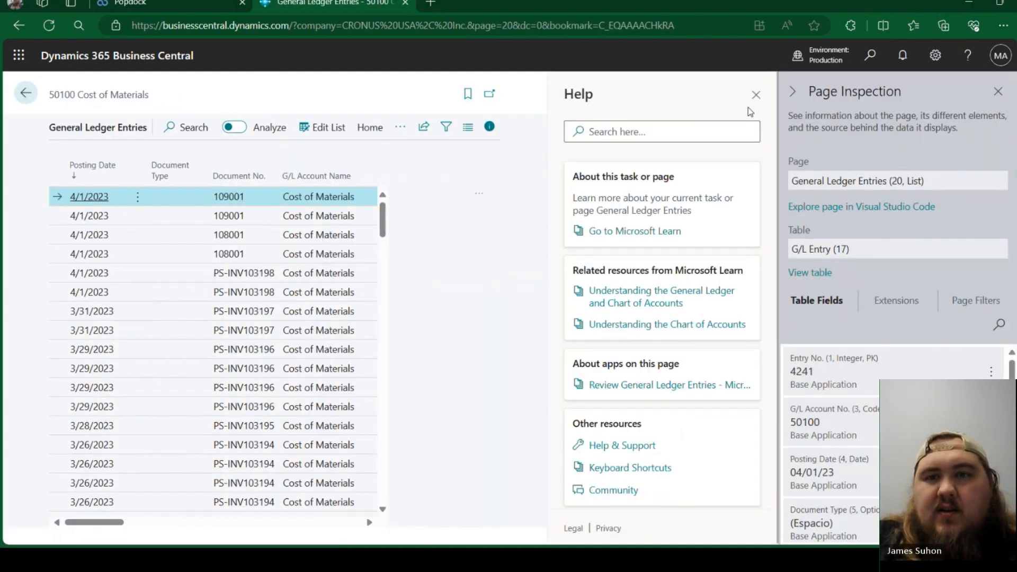
left_click(756, 95)
left_click(694, 127)
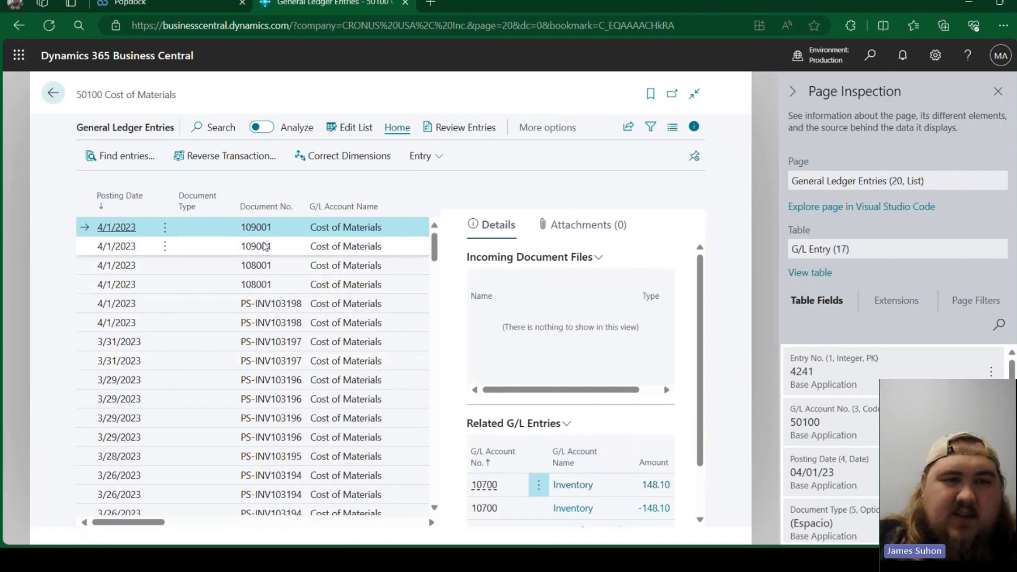
- View the inspected page's source table, G/L Entry, look through its records and return to the Popdock list settings
left_click_drag(173, 128, 80, 139)
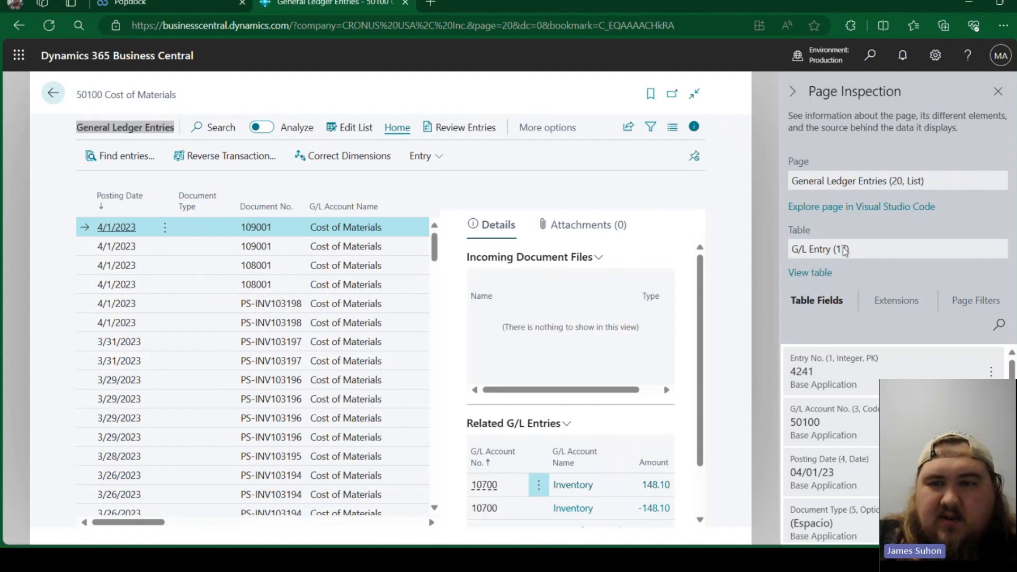
left_click(811, 272)
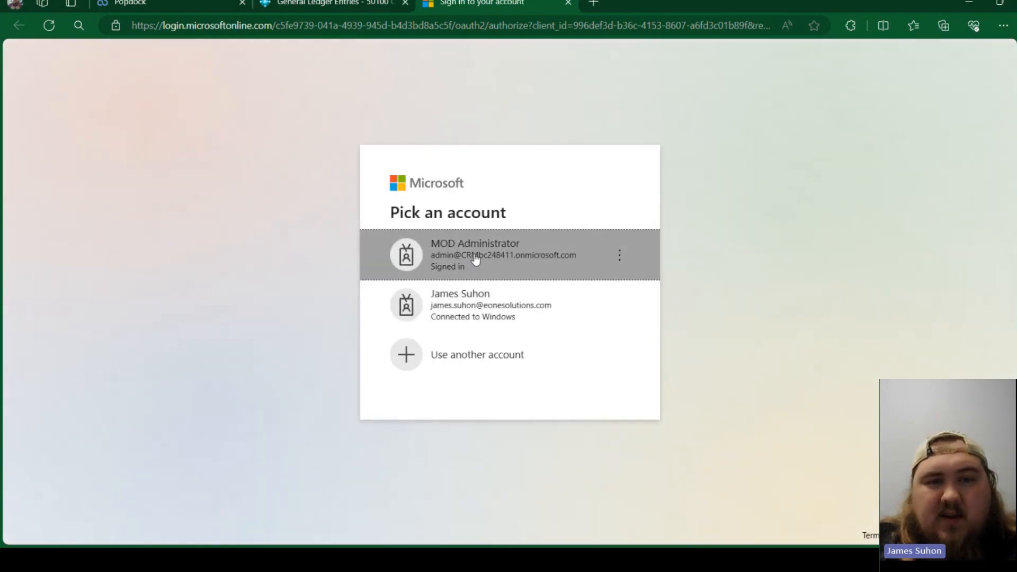
left_click(476, 259)
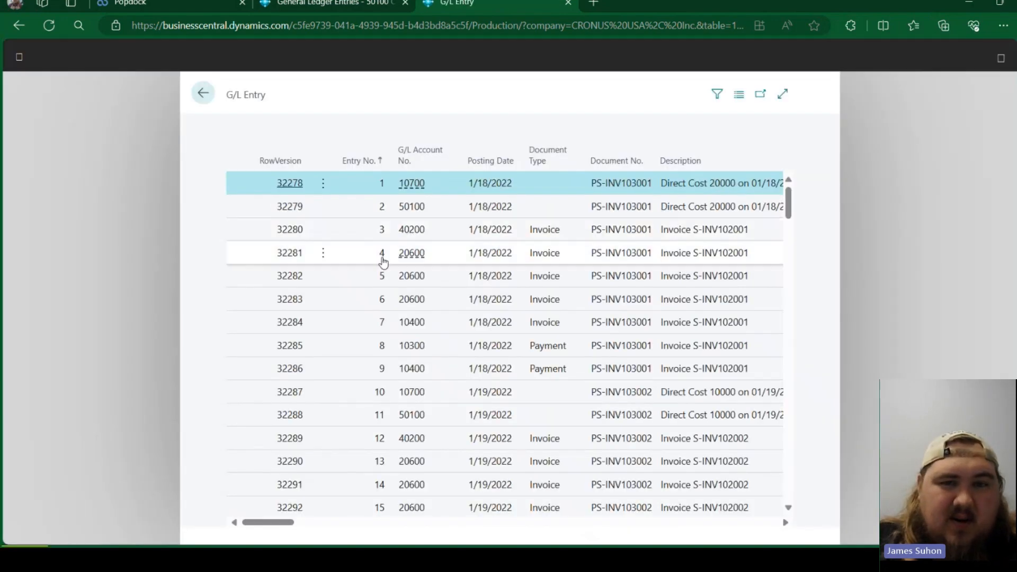
scroll(379, 291, "down", 6)
scroll(352, 420, "up", 6)
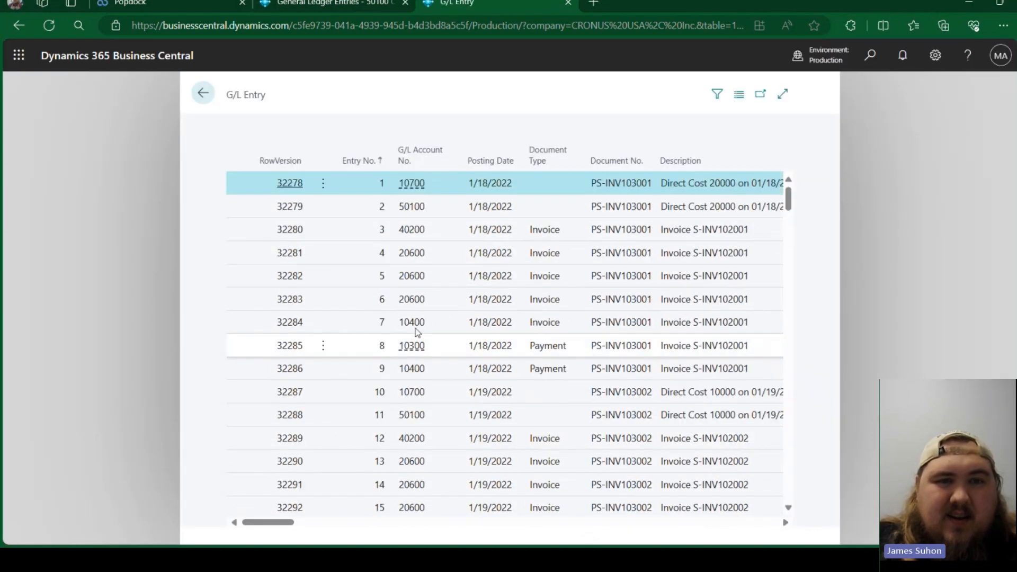
left_click(166, 4)
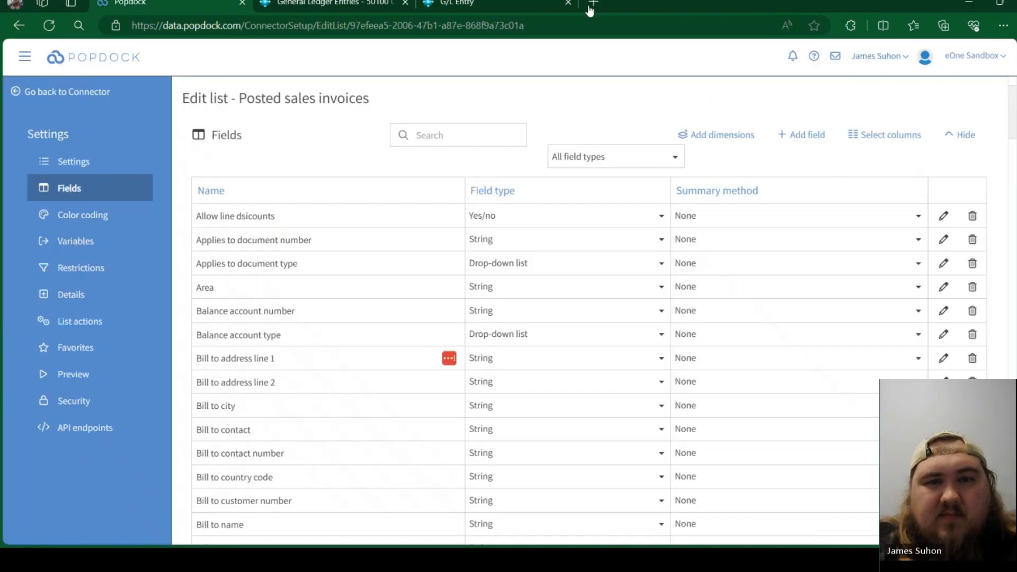